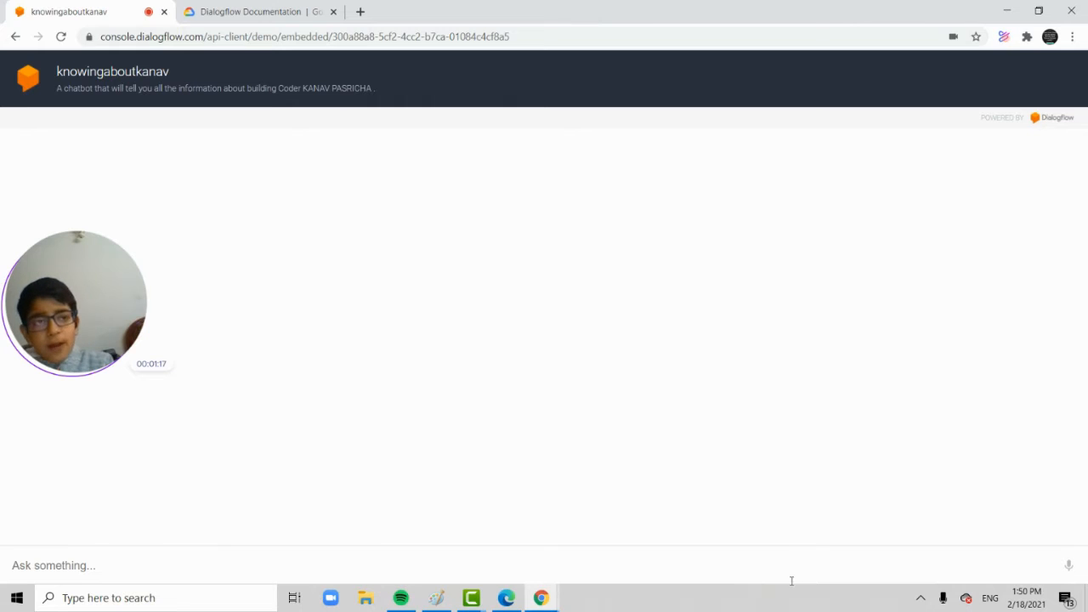
Send the chatbot the messages "hi" and "how are you".
{"action": "left_click", "coordinate": [119, 566]}
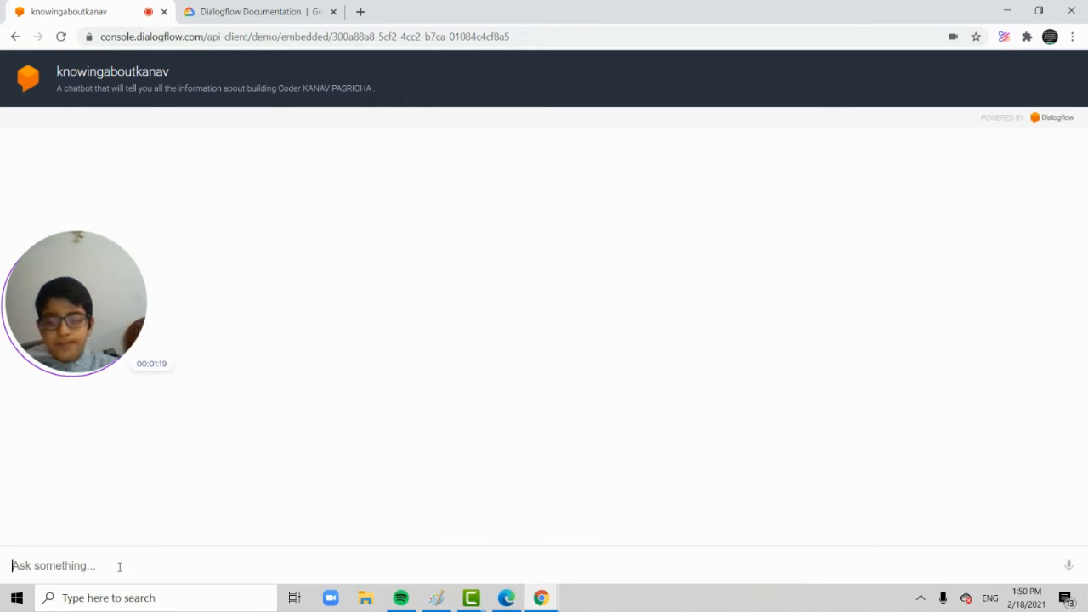
{"action": "type", "text": "hi"}
{"action": "key", "text": "Return"}
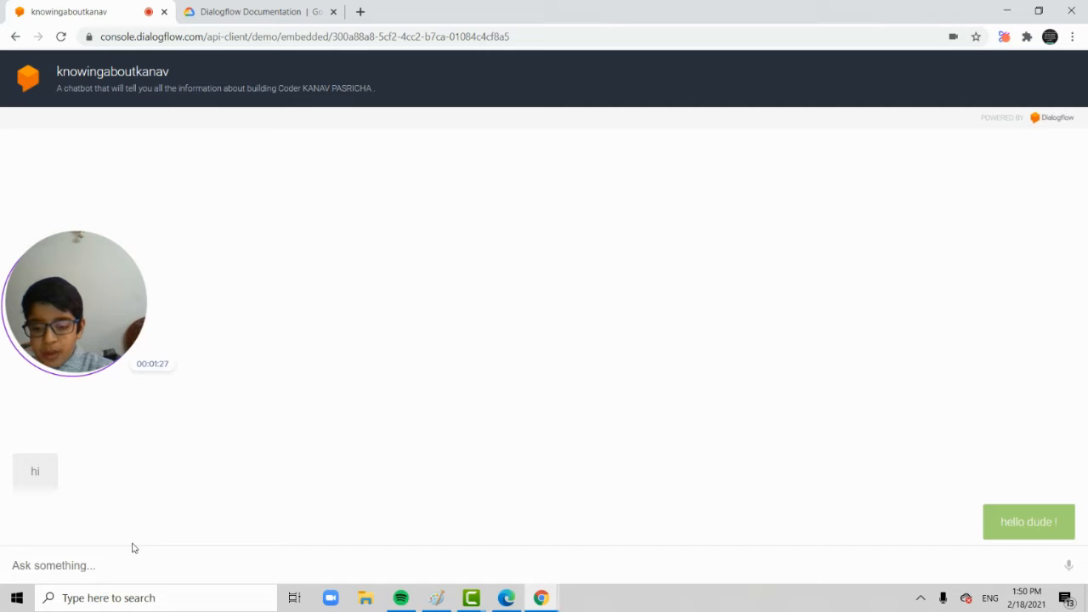
{"action": "type", "text": "how are you"}
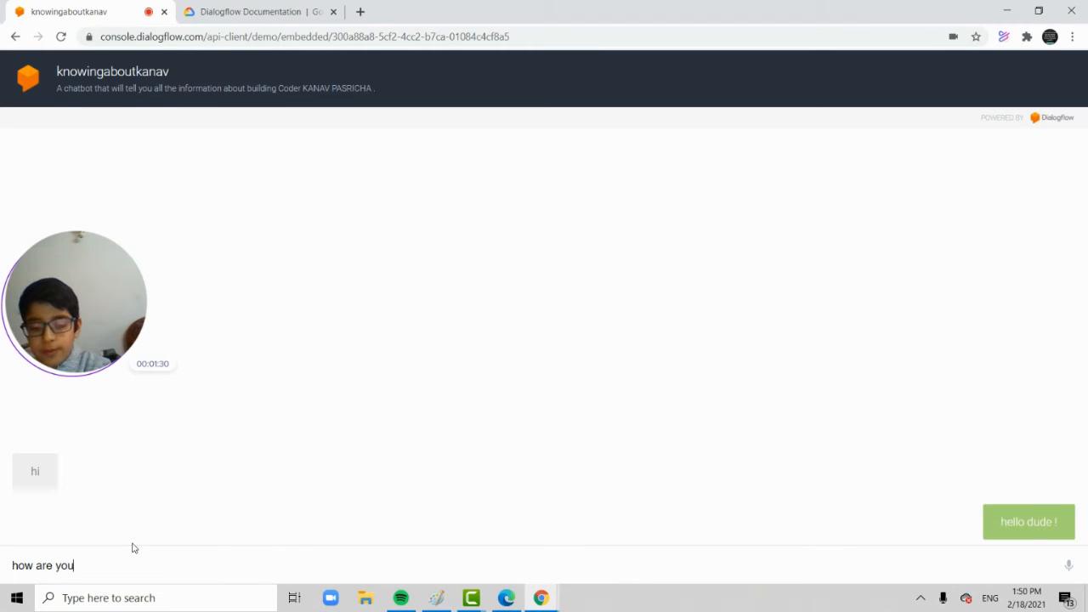
{"action": "key", "text": "Return"}
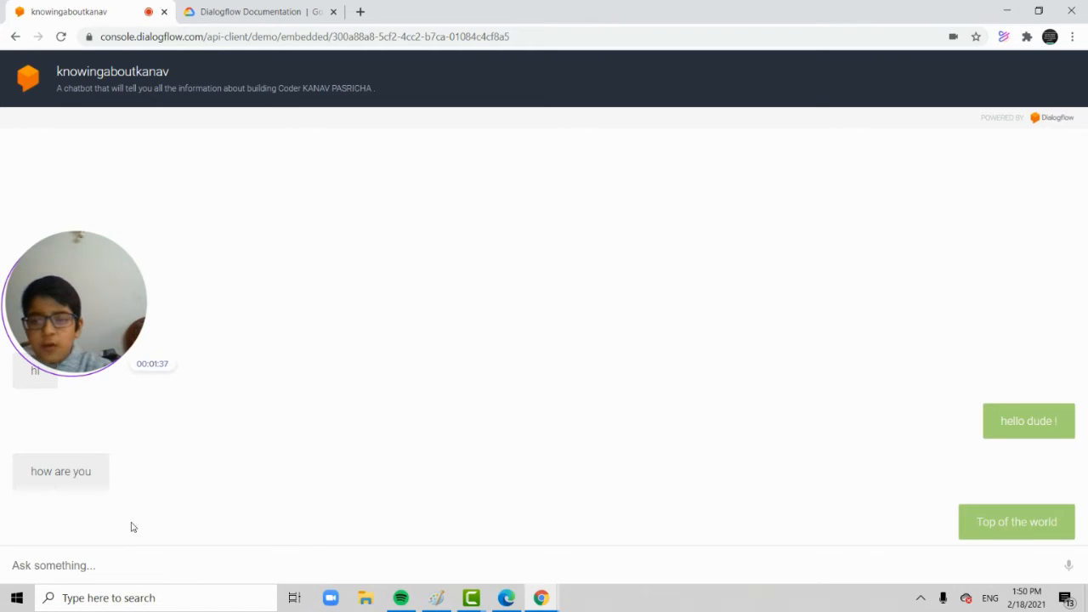
Ask the chatbot "what is your favourite food".
{"action": "type", "text": "what is your"}
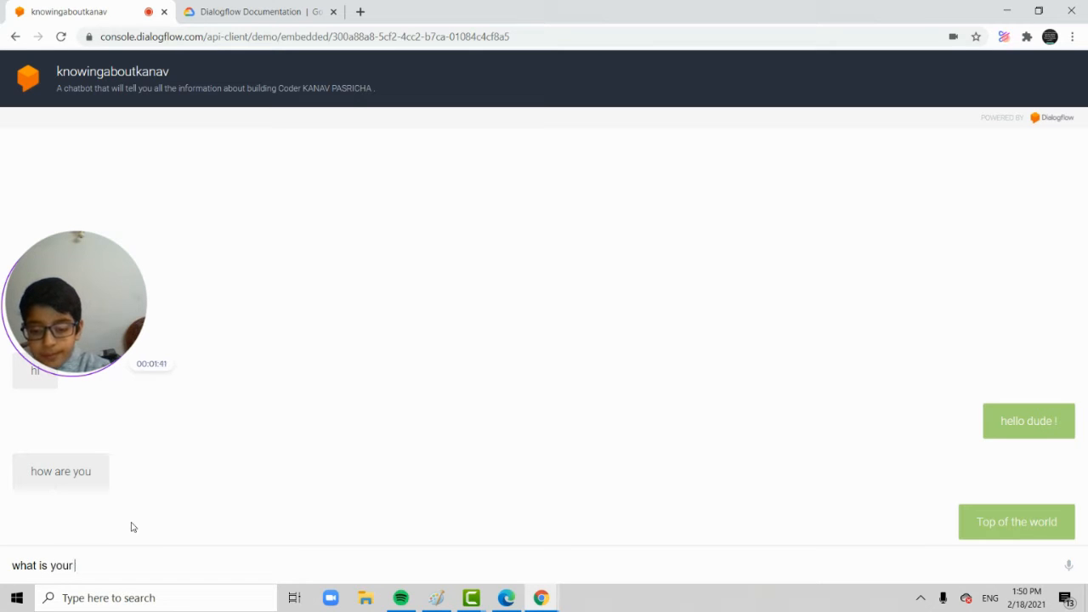
{"action": "type", "text": " favourite food"}
{"action": "key", "text": "Return"}
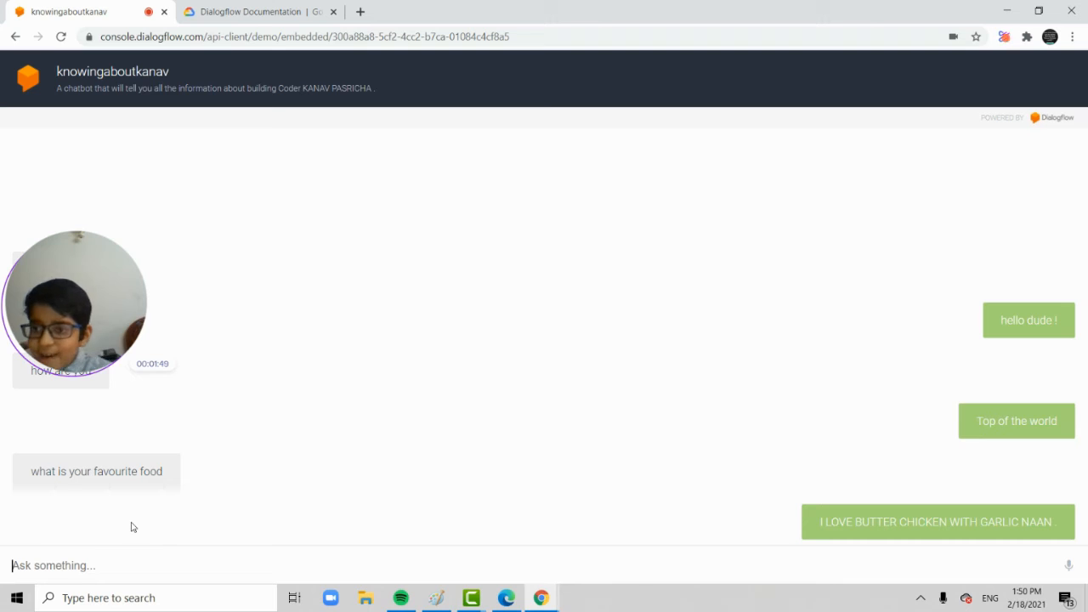
{"action": "mouse_move", "coordinate": [96, 252]}
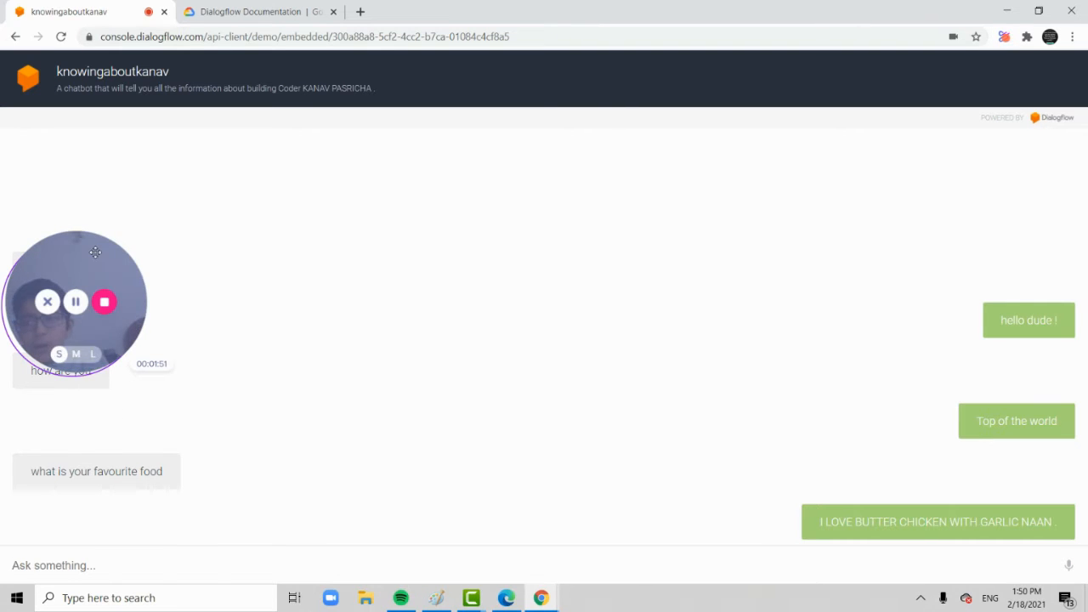
{"action": "left_click_drag", "start_coordinate": [95, 251], "coordinate": [175, 168]}
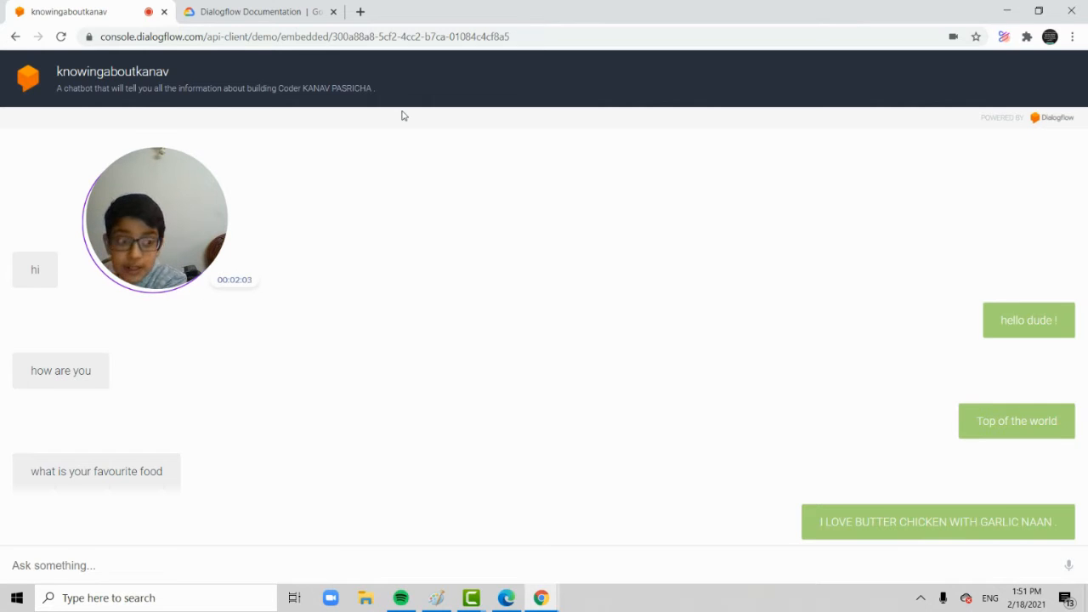
Send the chatbot the alternative greeting "hello mister".
{"action": "left_click", "coordinate": [190, 568]}
{"action": "type", "text": "hel"}
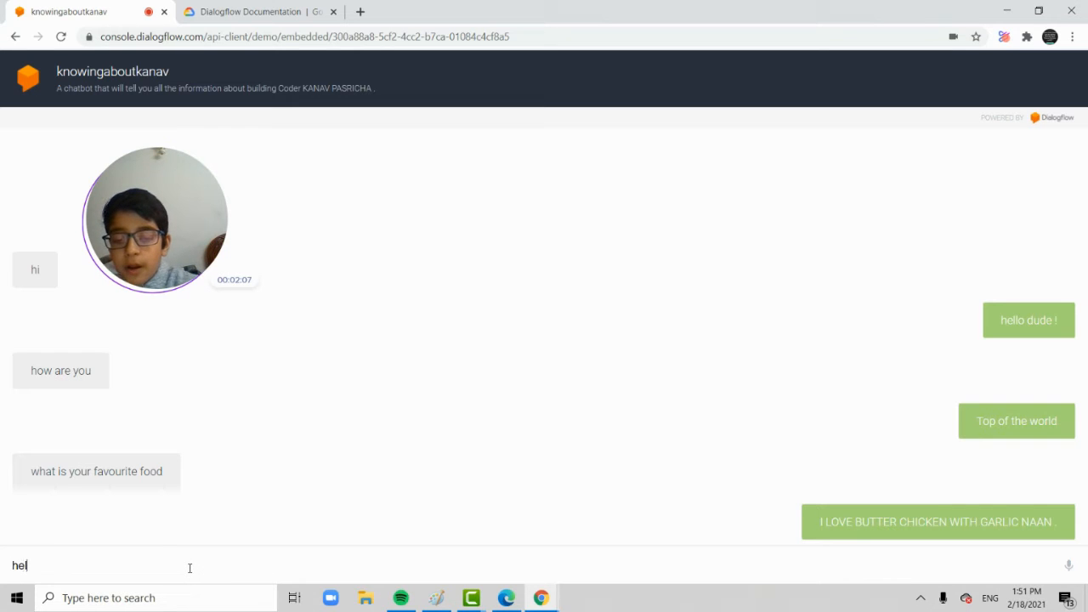
{"action": "type", "text": "lo mister"}
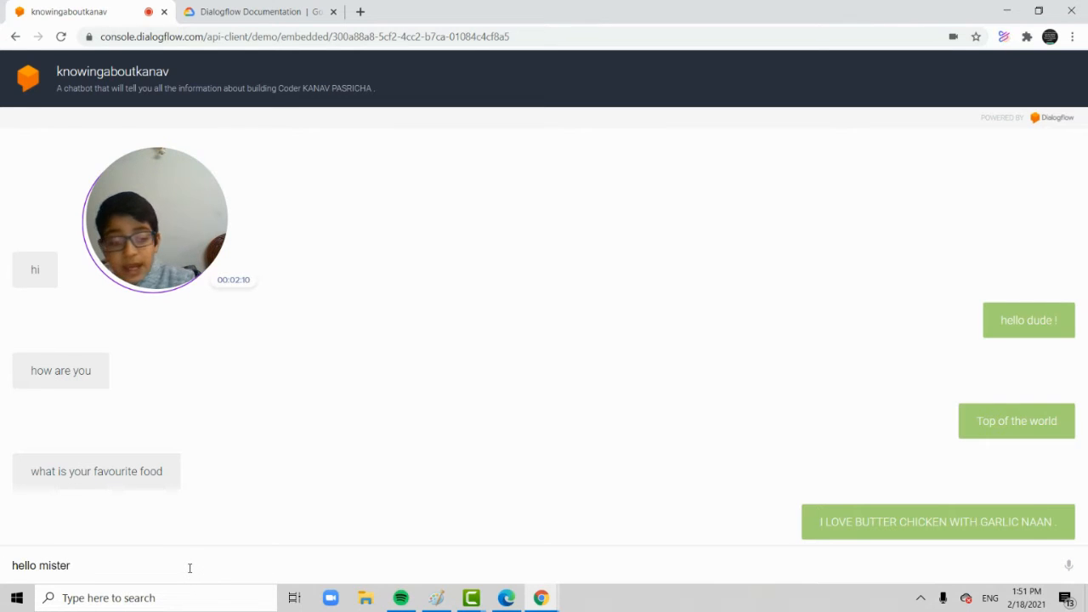
{"action": "key", "text": "Return"}
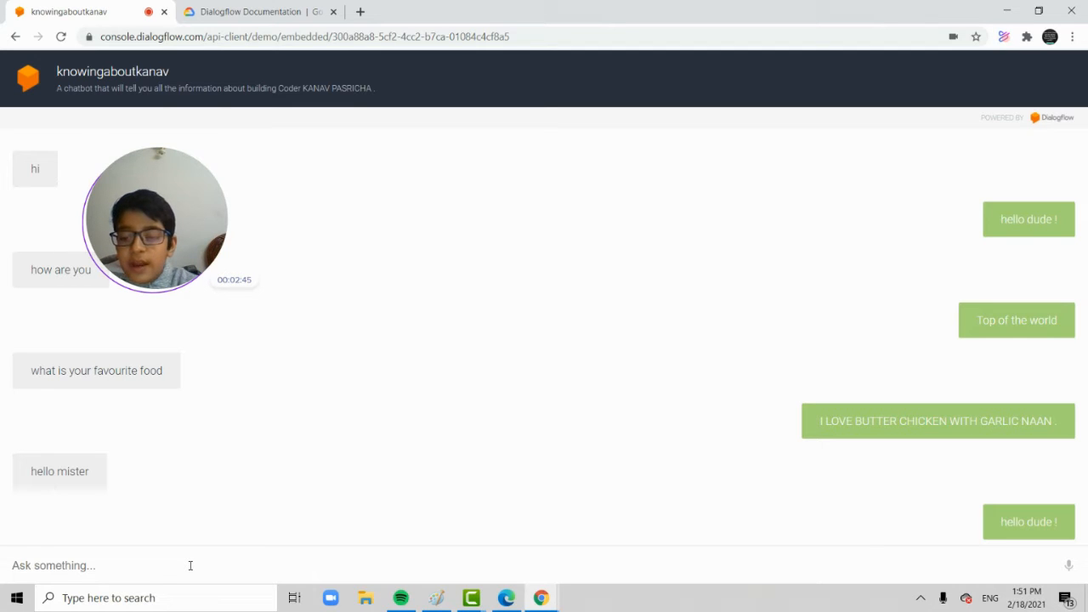
Ask the chatbot the reworded food question "favourite food of yours".
{"action": "type", "text": "fo"}
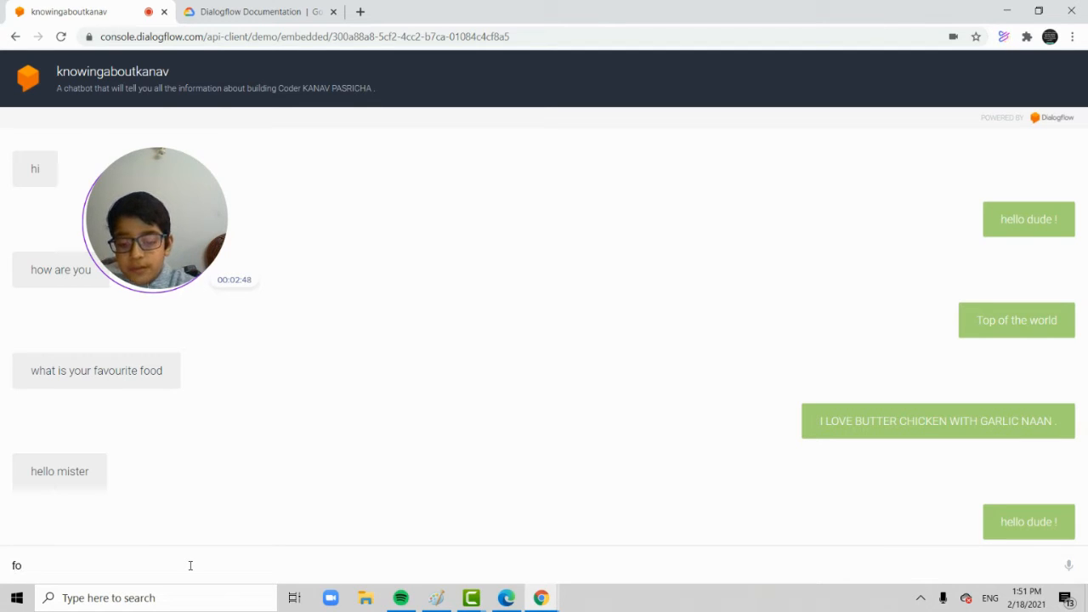
{"action": "key", "text": "BackSpace"}
{"action": "type", "text": "a"}
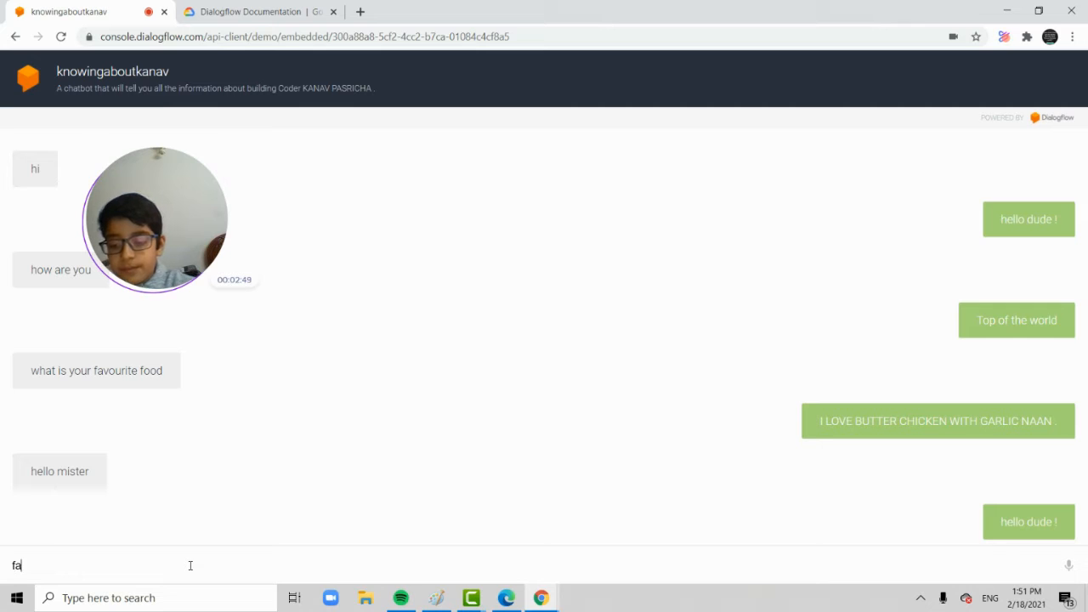
{"action": "type", "text": "vourite"}
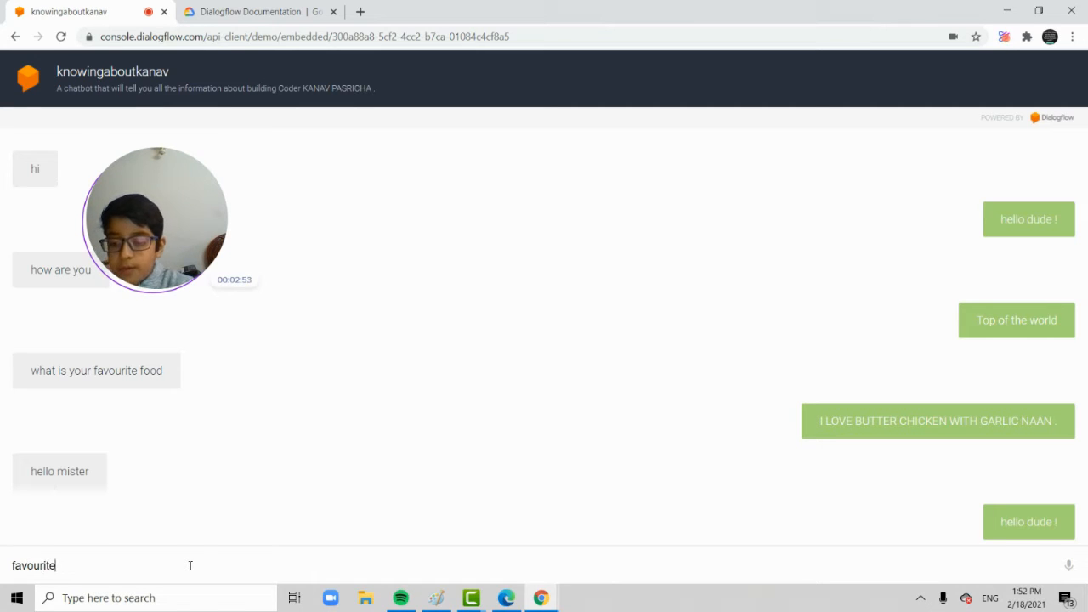
{"action": "type", "text": " food"}
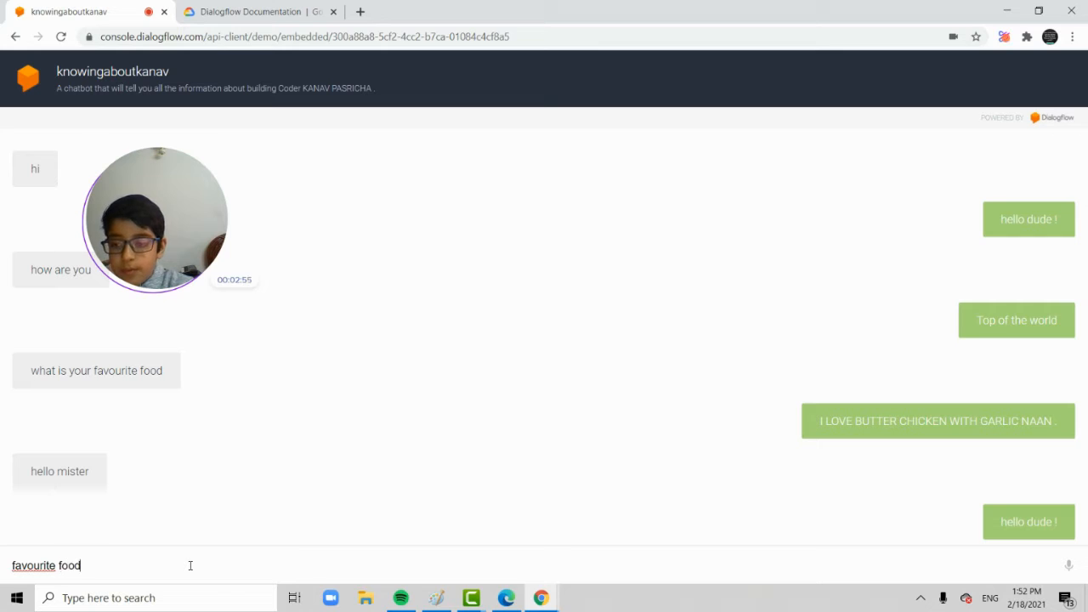
{"action": "type", "text": " of y"}
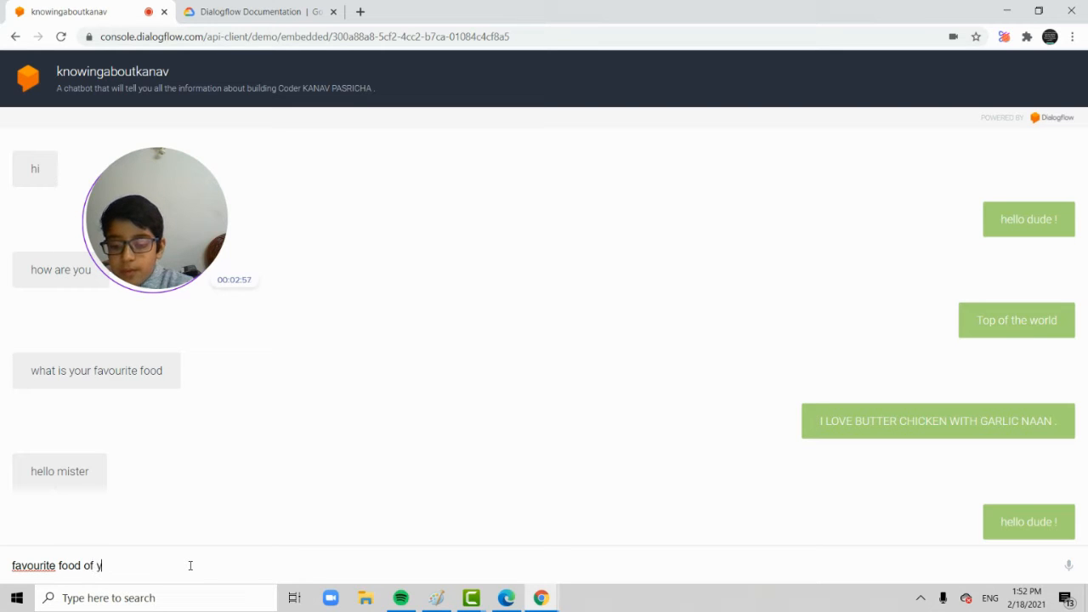
{"action": "type", "text": "ours"}
{"action": "key", "text": "Return"}
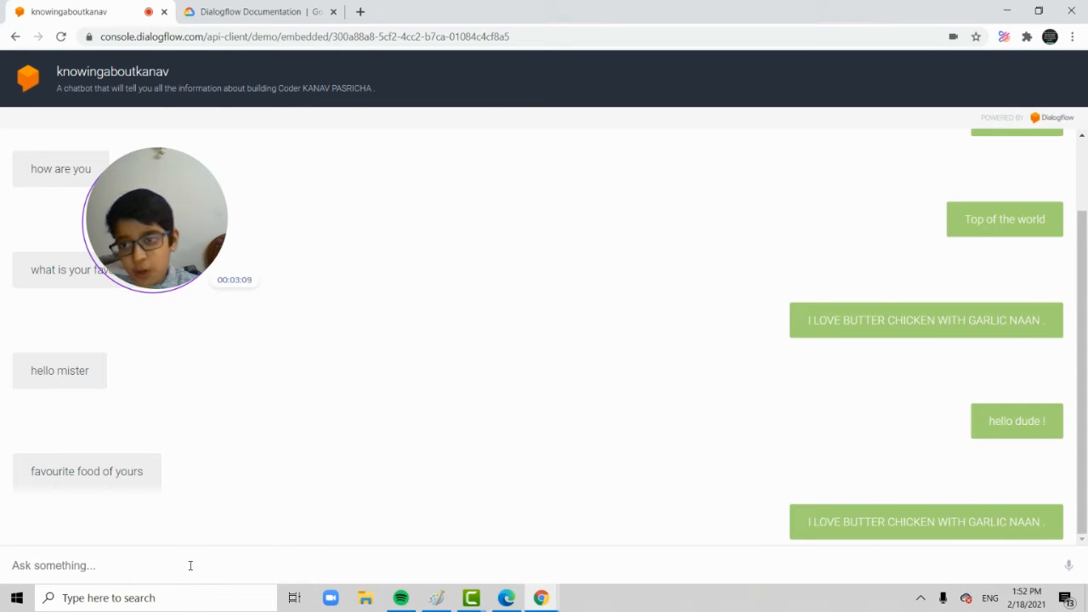
Open the Dialogflow ES console through the Dialogflow ES documentation and close the documentation page.
{"action": "left_click", "coordinate": [251, 9]}
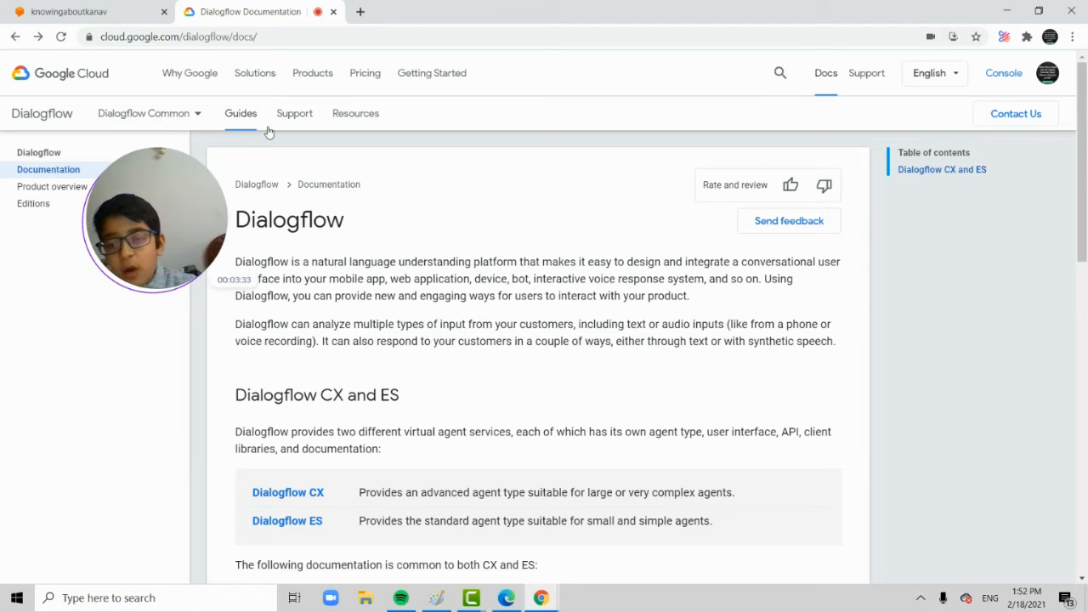
{"action": "left_click", "coordinate": [288, 521]}
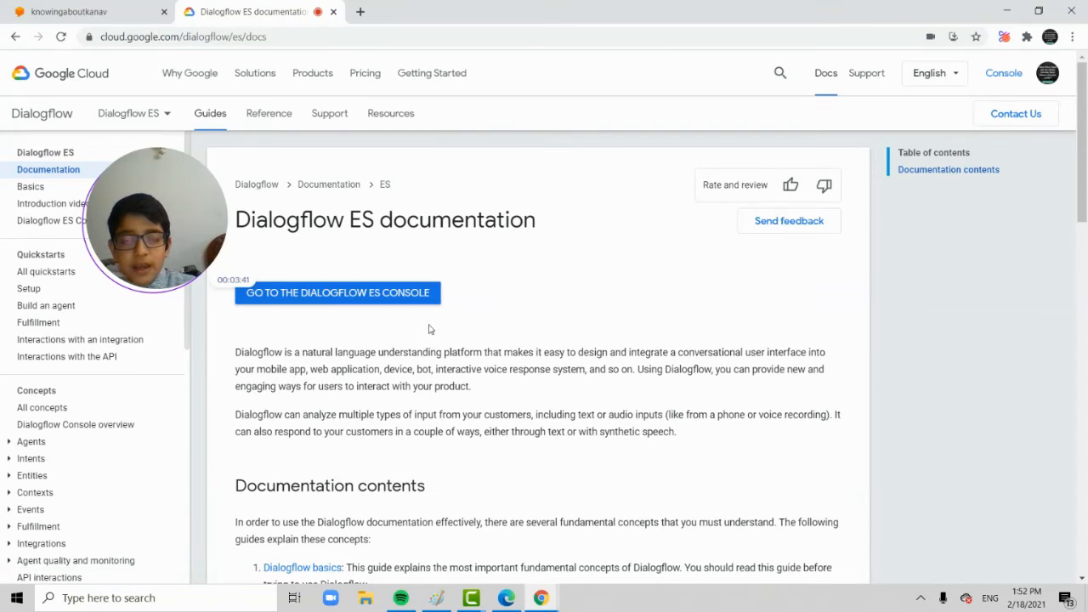
{"action": "left_click", "coordinate": [388, 292]}
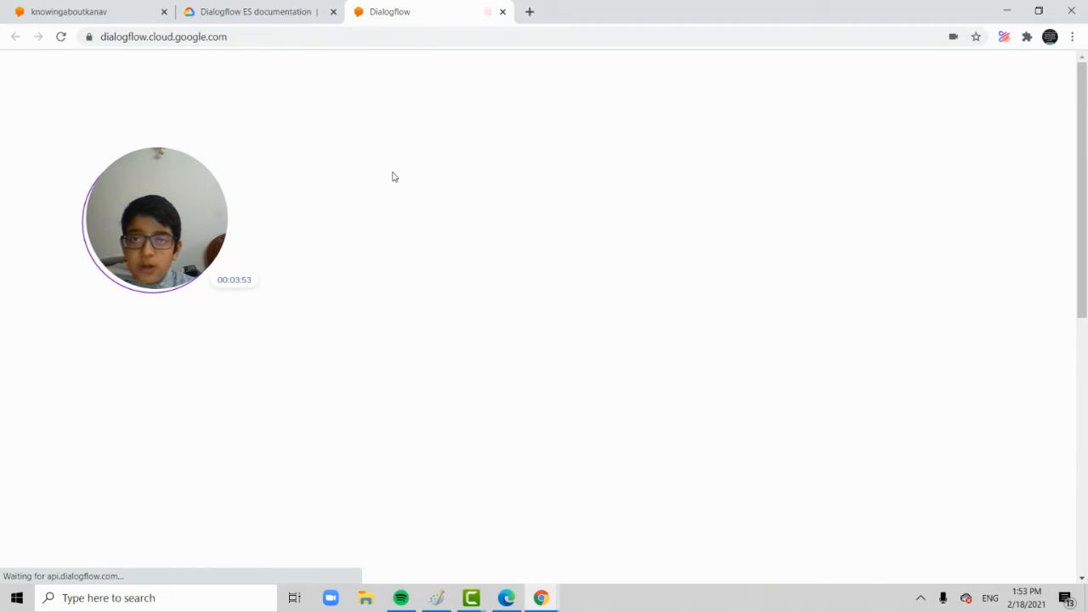
{"action": "left_click", "coordinate": [333, 12]}
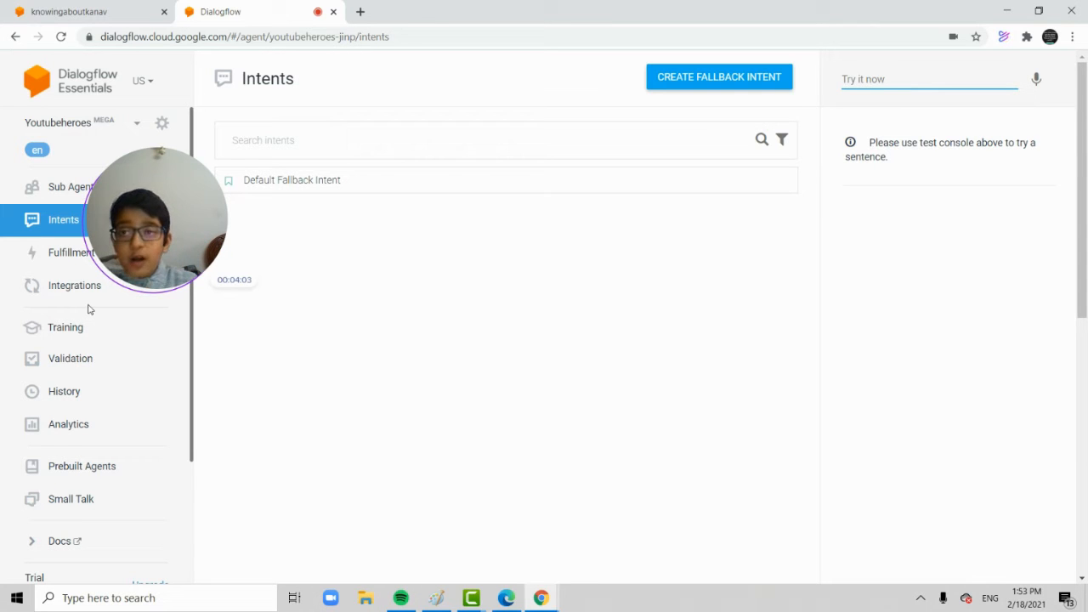
{"action": "left_click_drag", "start_coordinate": [162, 184], "coordinate": [780, 360]}
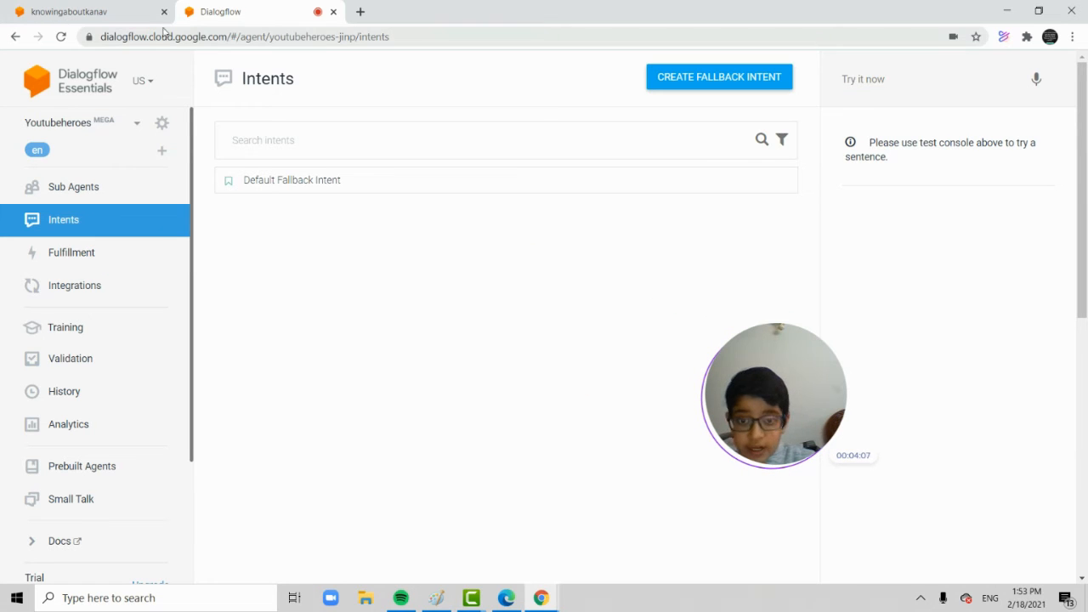
Start a new Dialogflow agent and name it "Youtribes".
{"action": "left_click", "coordinate": [133, 126]}
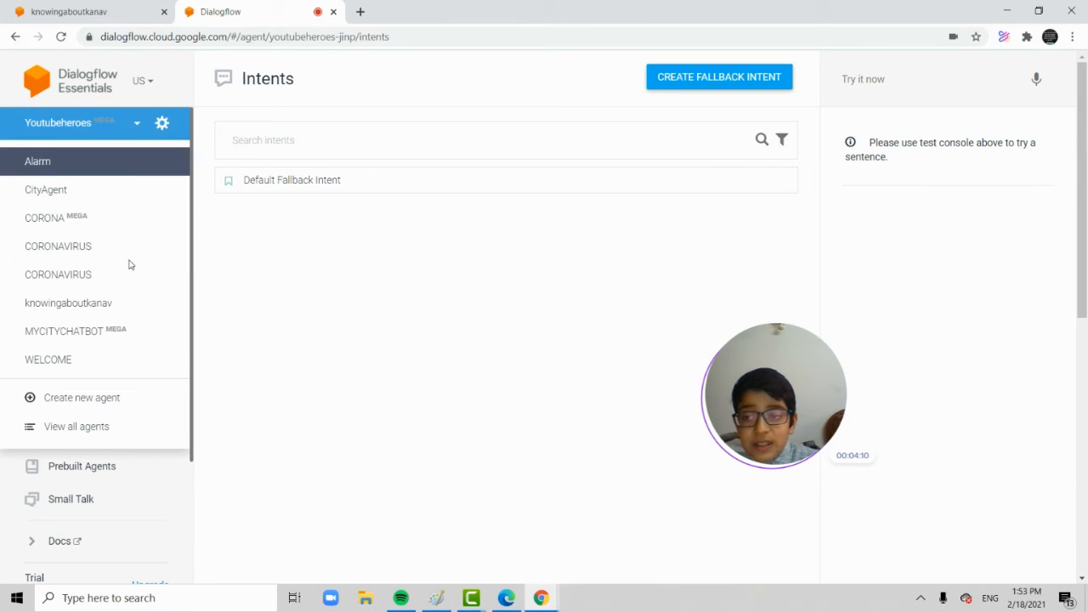
{"action": "left_click", "coordinate": [93, 400]}
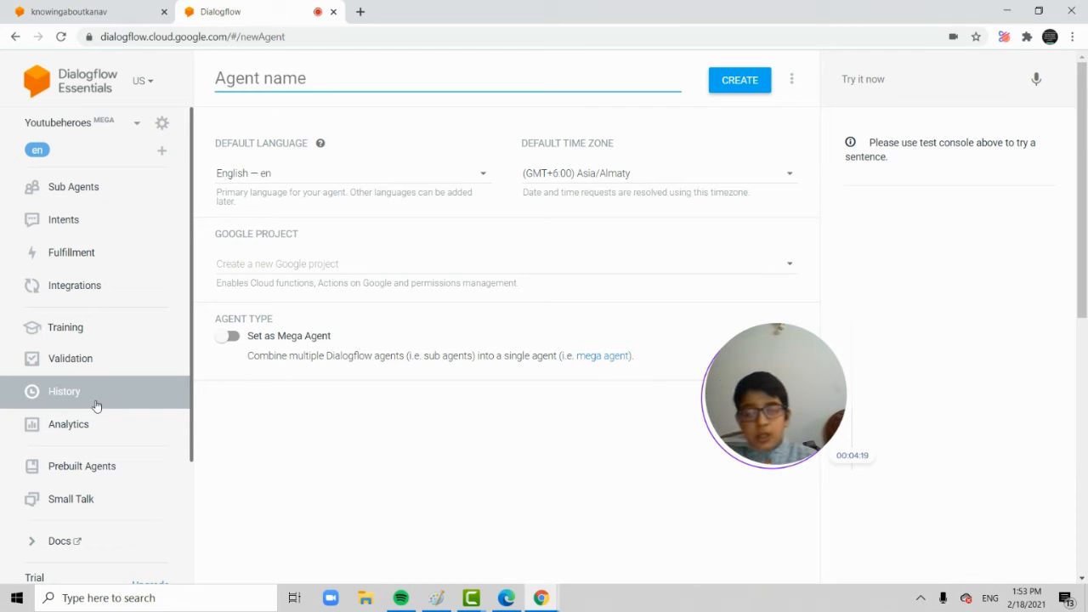
{"action": "left_click", "coordinate": [270, 79]}
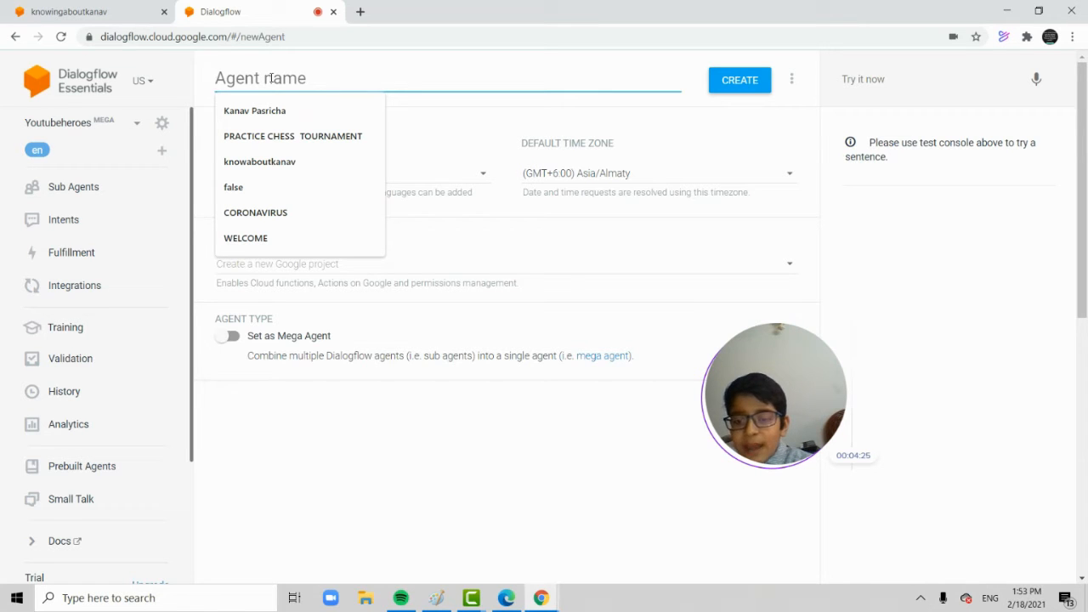
{"action": "type", "text": "You"}
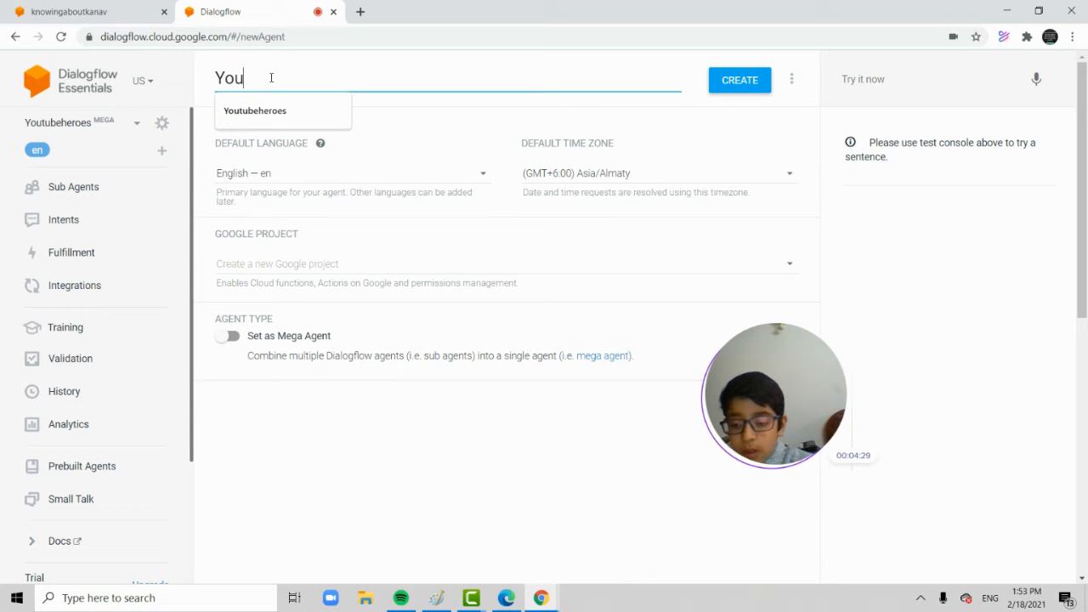
{"action": "type", "text": "tribes"}
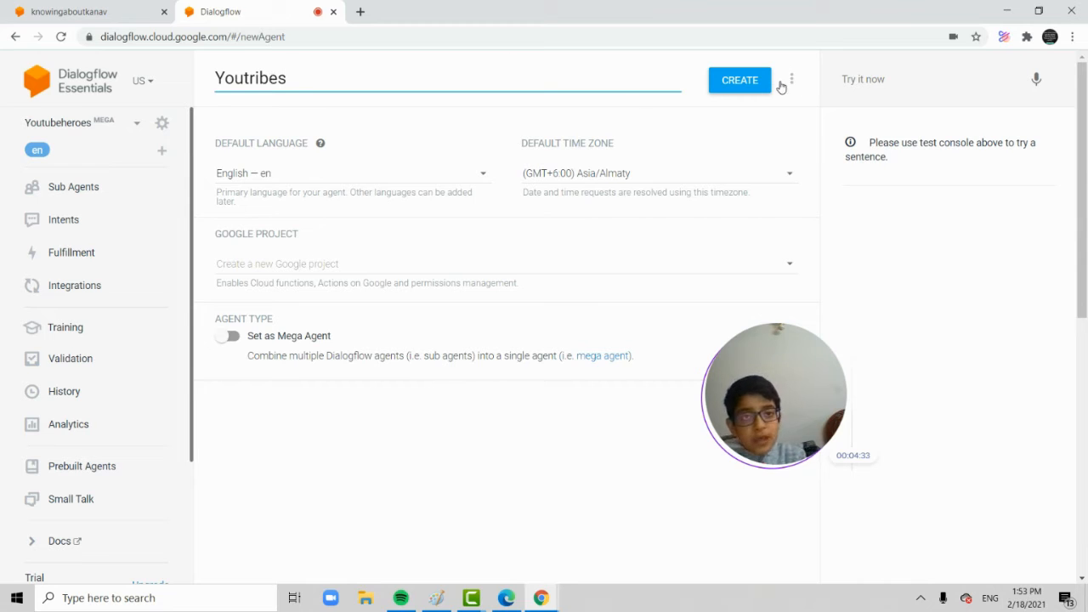
Set the agent's default time zone to (GMT+5:30) Asia/Colombo and create the agent.
{"action": "left_click", "coordinate": [610, 172]}
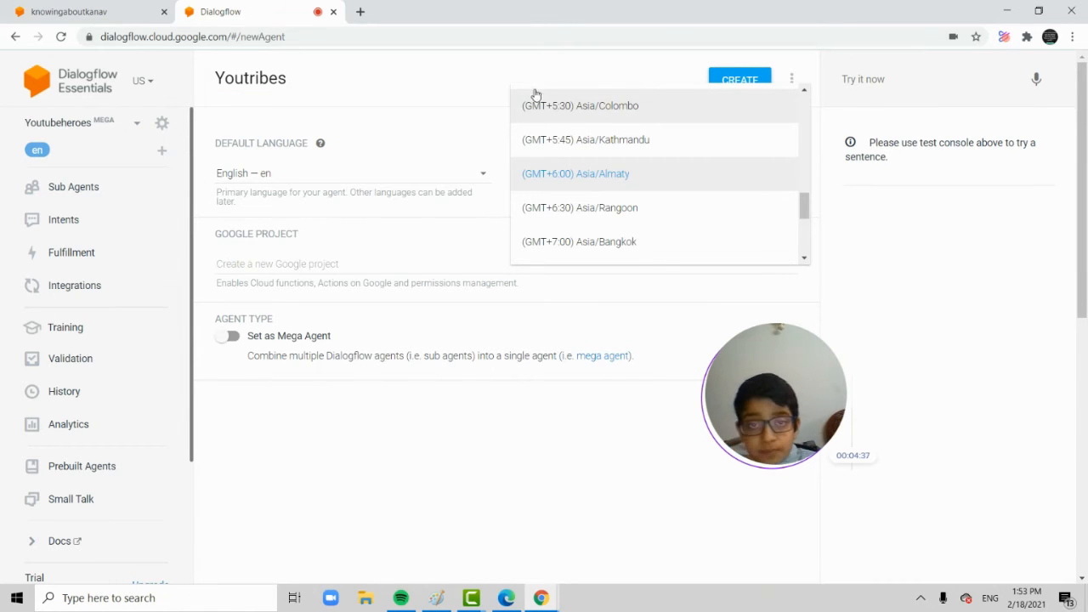
{"action": "left_click", "coordinate": [612, 117]}
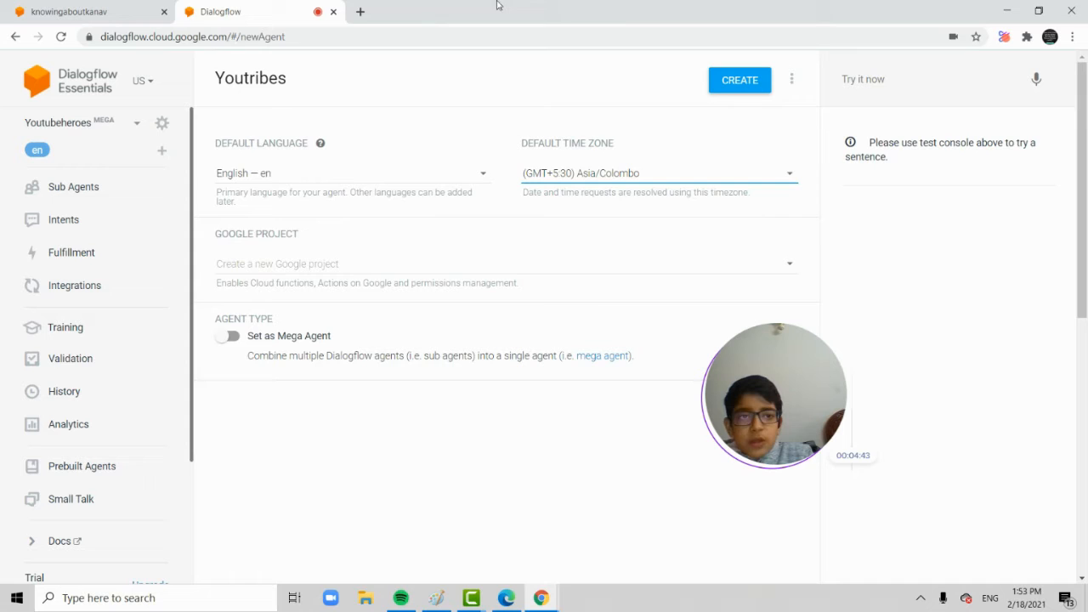
{"action": "left_click", "coordinate": [742, 79]}
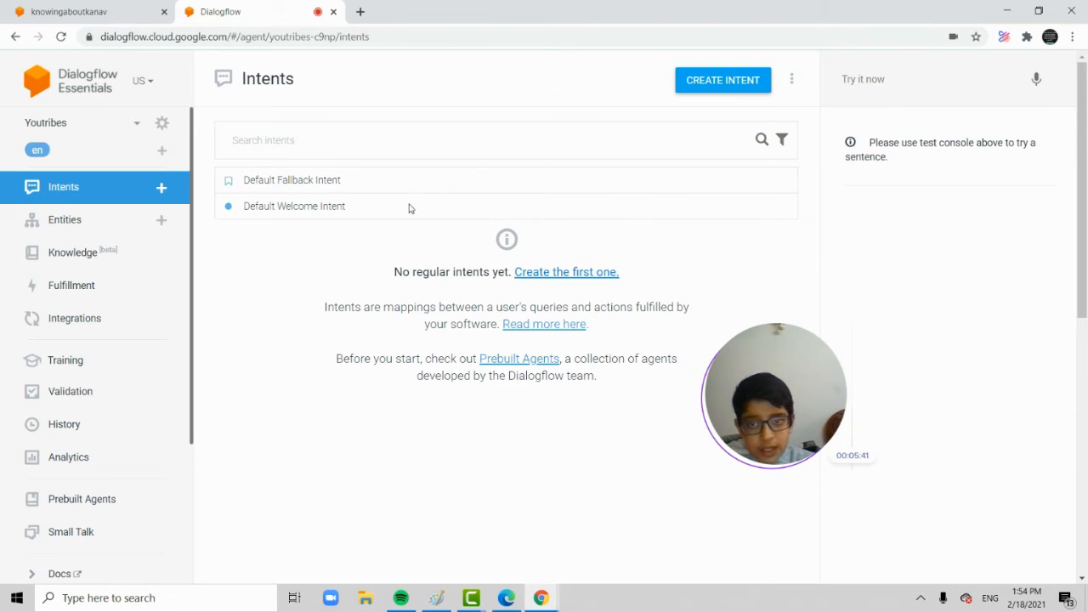
Open the Default Welcome Intent and review its training phrases and its action and parameters settings.
{"action": "left_click", "coordinate": [299, 211]}
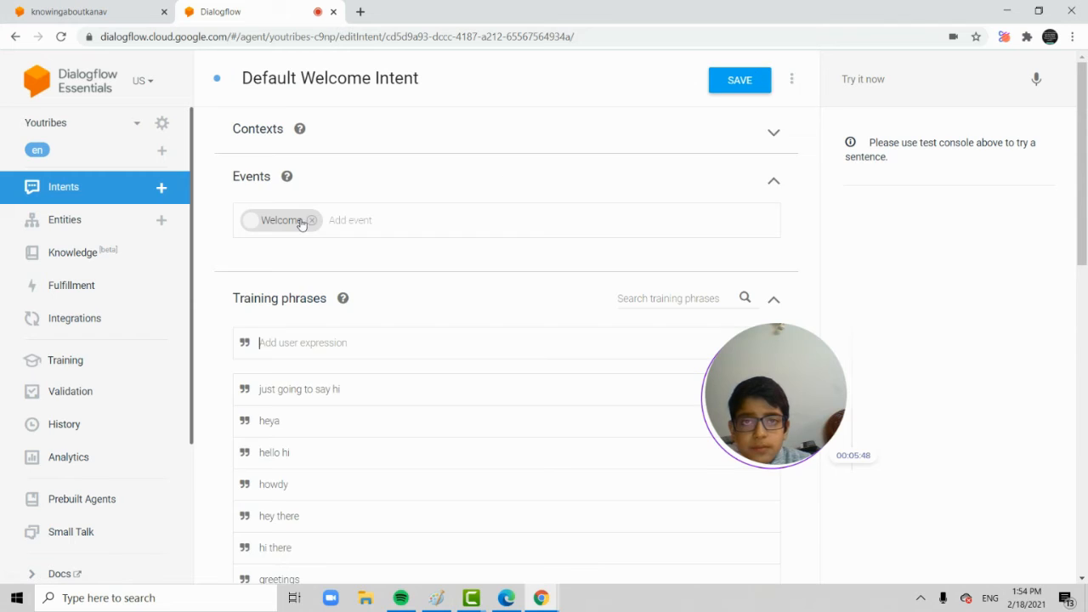
{"action": "scroll", "coordinate": [301, 224], "scroll_direction": "down", "scroll_amount": 1}
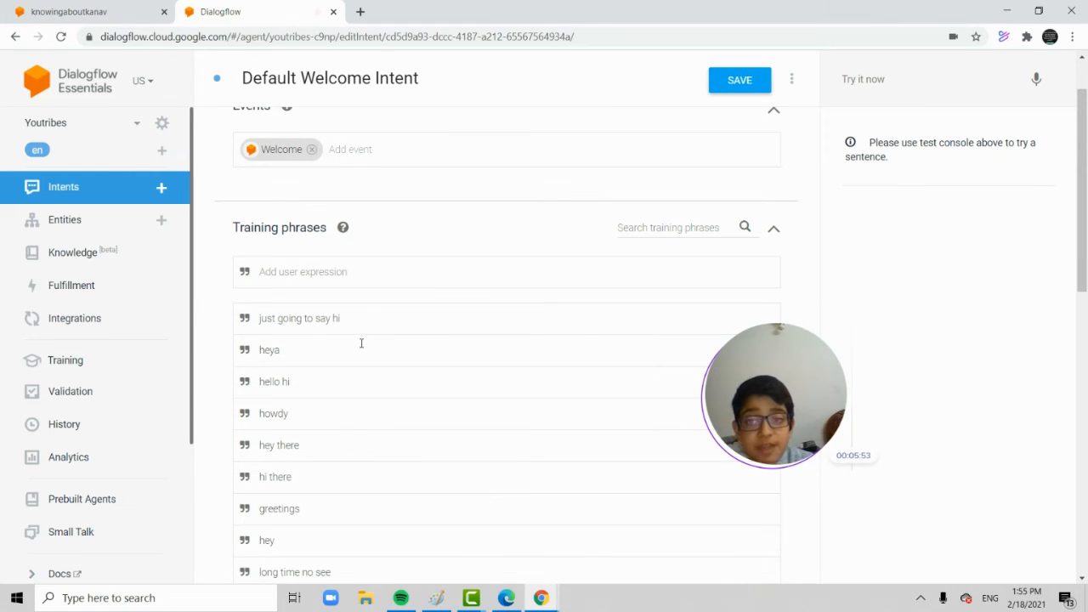
{"action": "scroll", "coordinate": [335, 391], "scroll_direction": "down", "scroll_amount": 1}
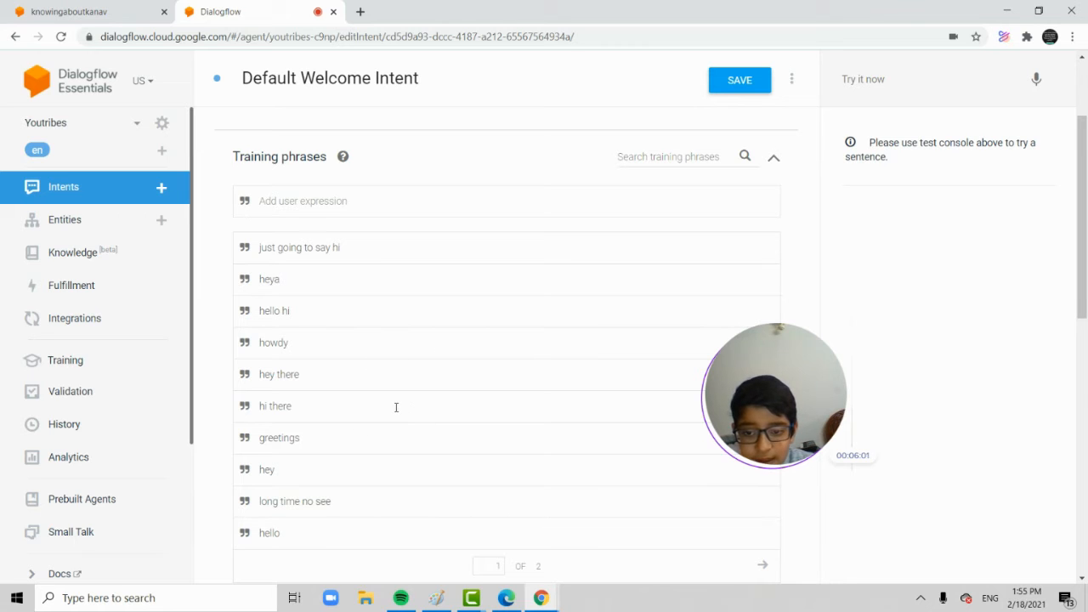
{"action": "scroll", "coordinate": [396, 407], "scroll_direction": "down", "scroll_amount": 4}
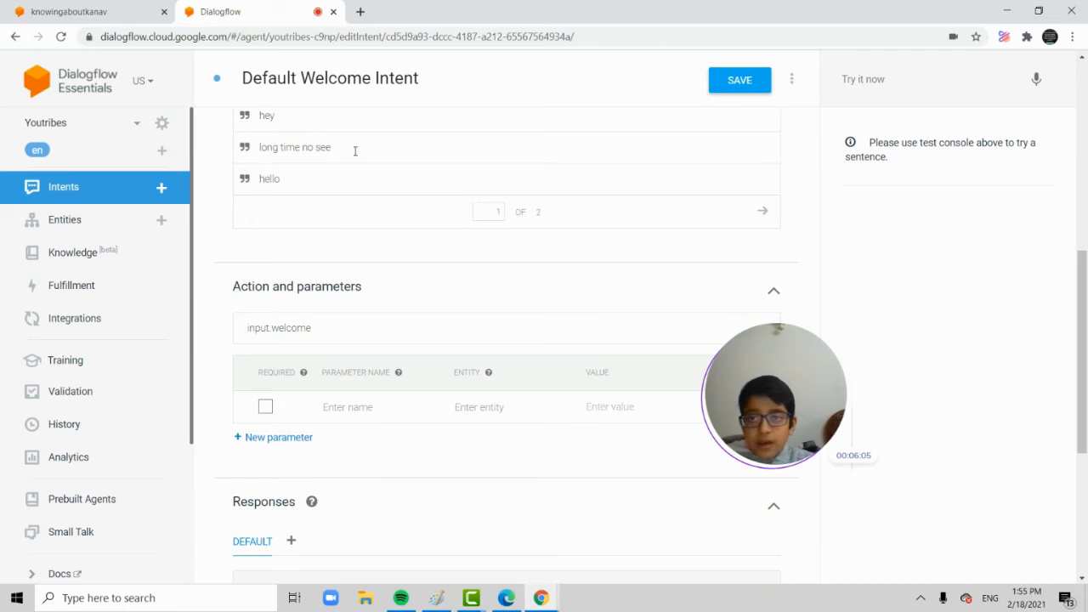
{"action": "scroll", "coordinate": [341, 236], "scroll_direction": "up", "scroll_amount": 2}
{"action": "scroll", "coordinate": [339, 242], "scroll_direction": "up", "scroll_amount": 2}
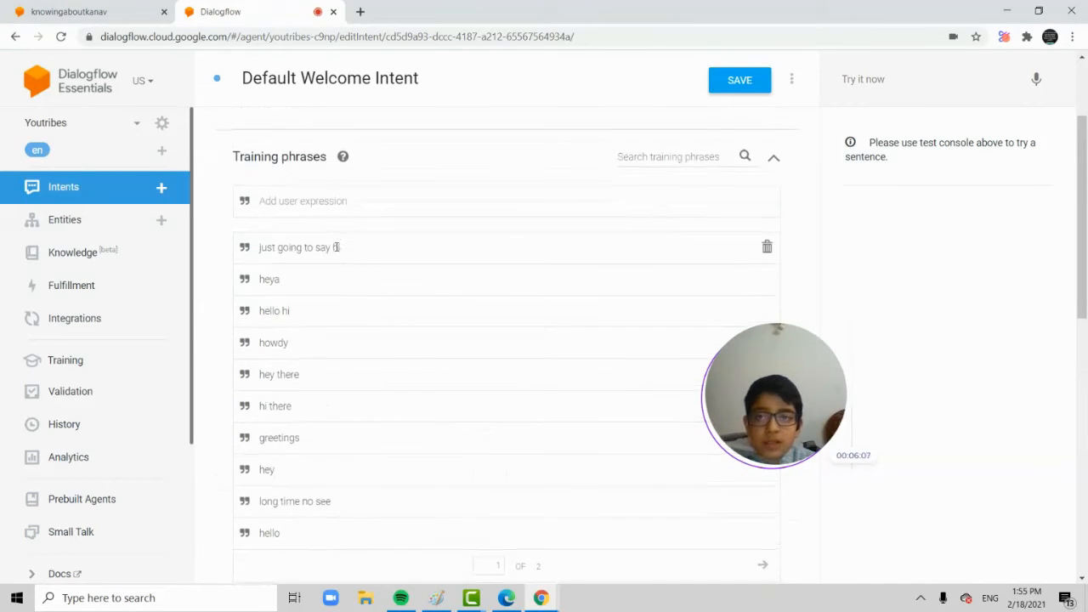
Test the Default Welcome Intent in the test console with its training phrase "just going to say hi".
{"action": "scroll", "coordinate": [323, 322], "scroll_direction": "down", "scroll_amount": 10}
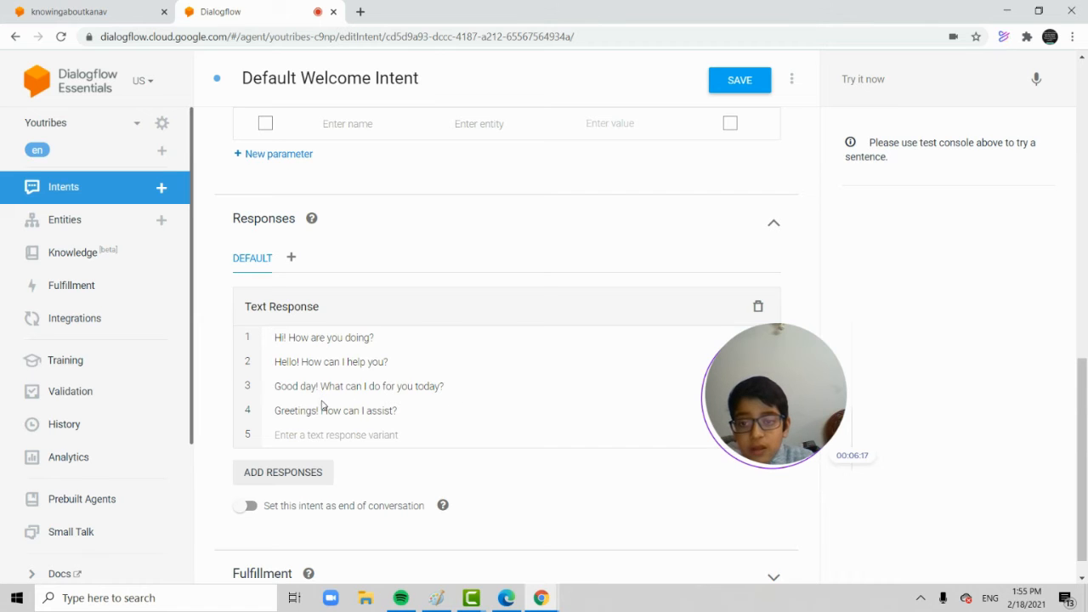
{"action": "scroll", "coordinate": [485, 361], "scroll_direction": "up", "scroll_amount": 4}
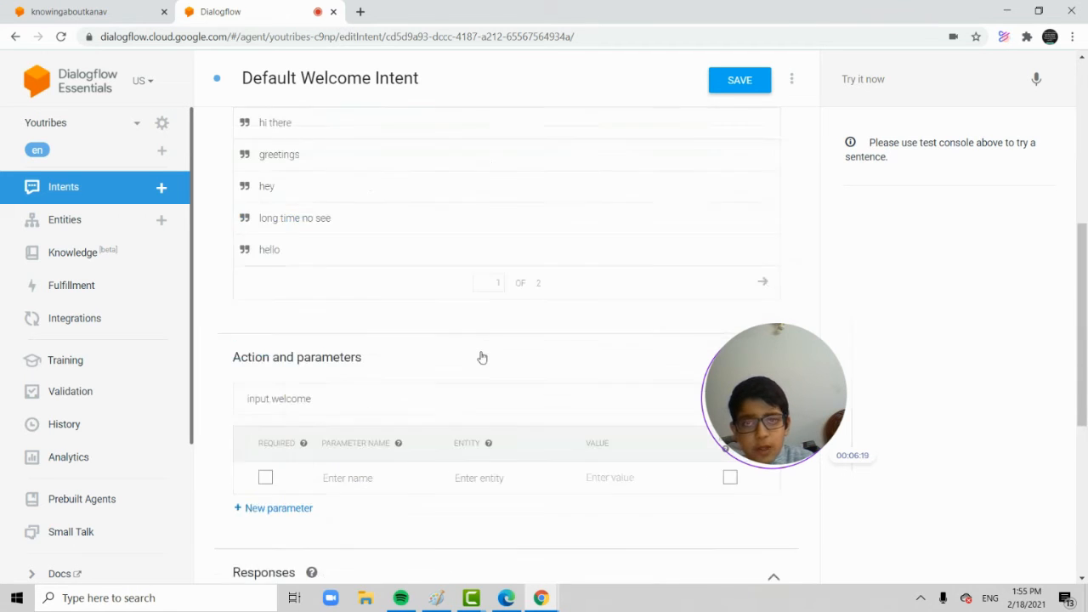
{"action": "scroll", "coordinate": [340, 272], "scroll_direction": "up", "scroll_amount": 3}
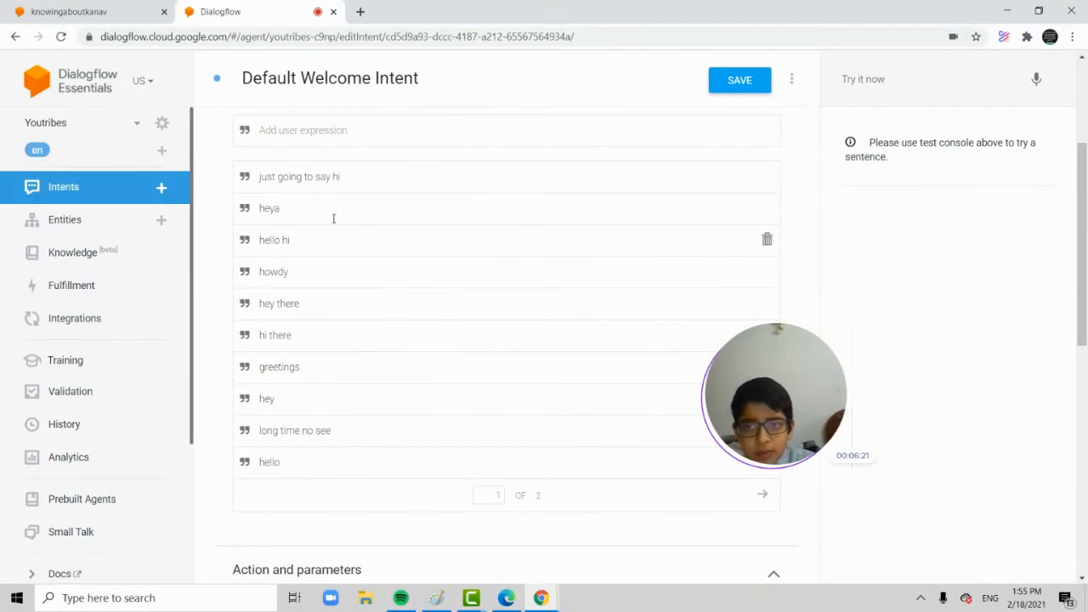
{"action": "left_click", "coordinate": [894, 82]}
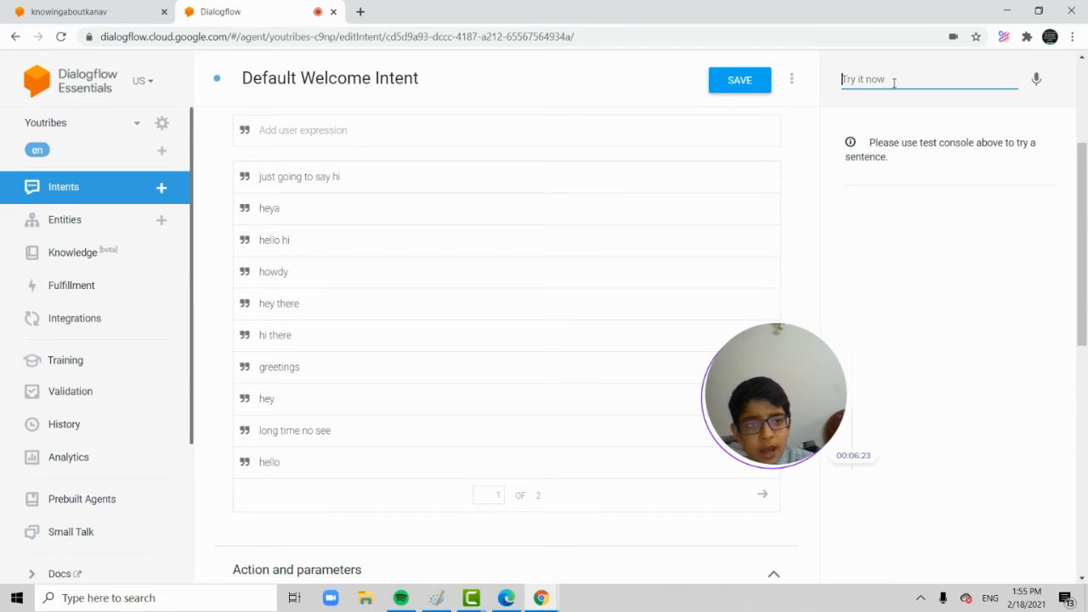
{"action": "type", "text": "ju"}
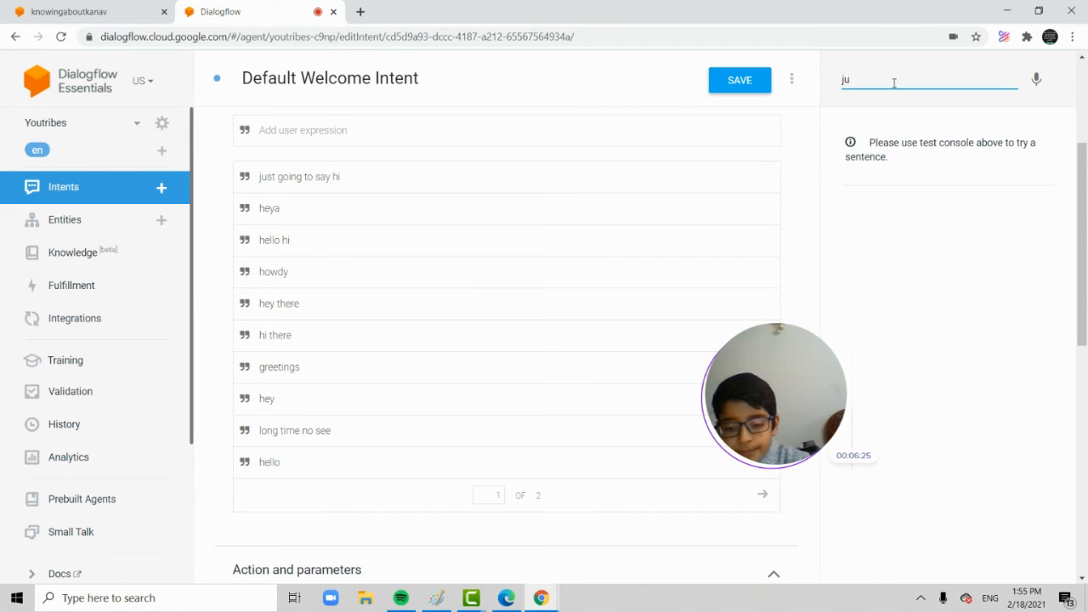
{"action": "type", "text": "st g"}
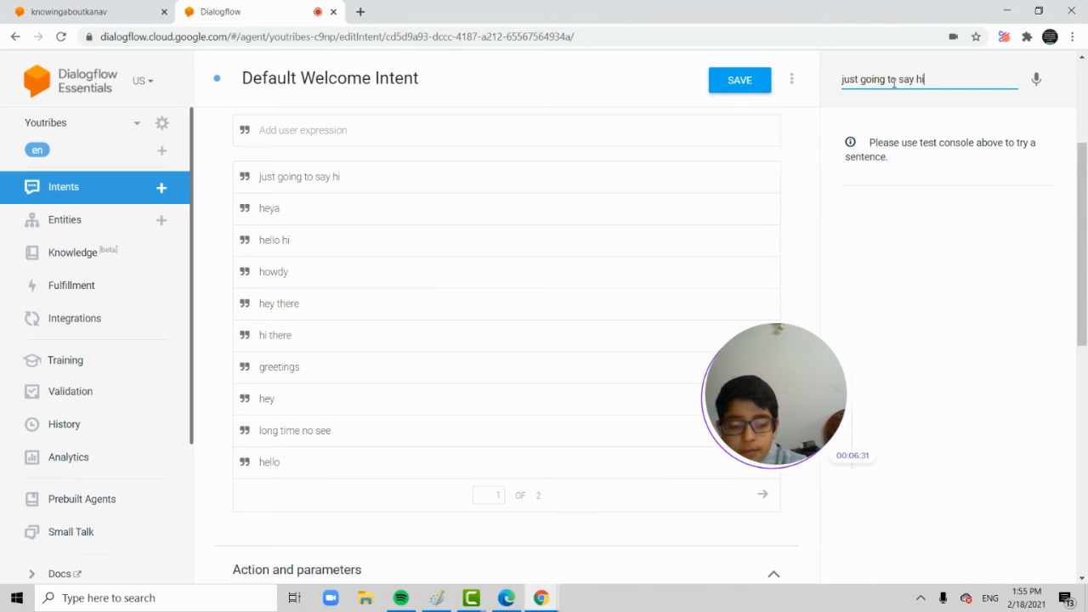
{"action": "type", "text": "oing to say hi"}
{"action": "key", "text": "Return"}
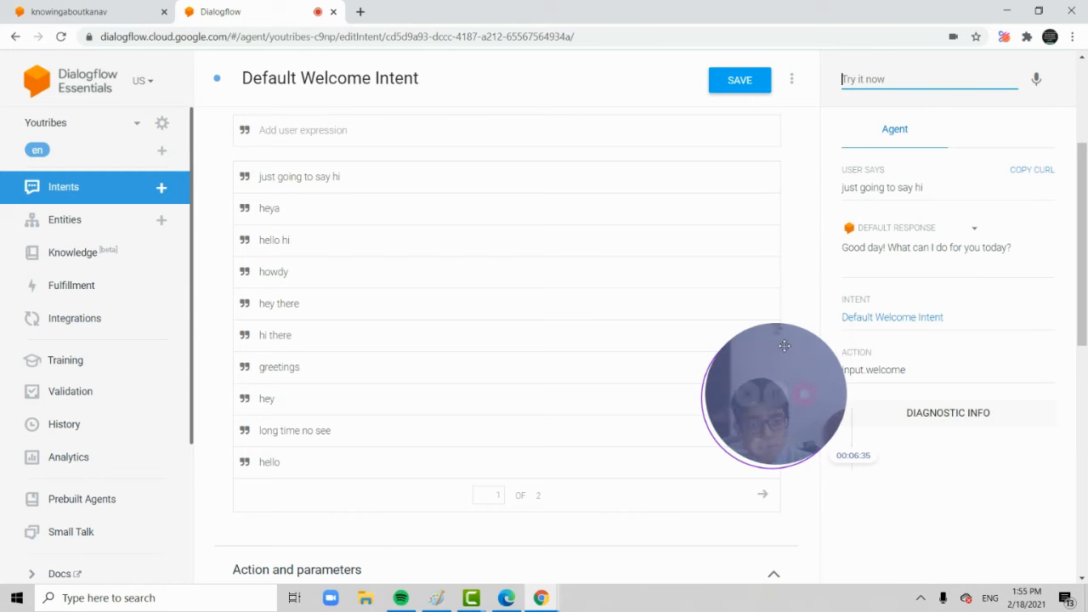
{"action": "left_click", "coordinate": [775, 400]}
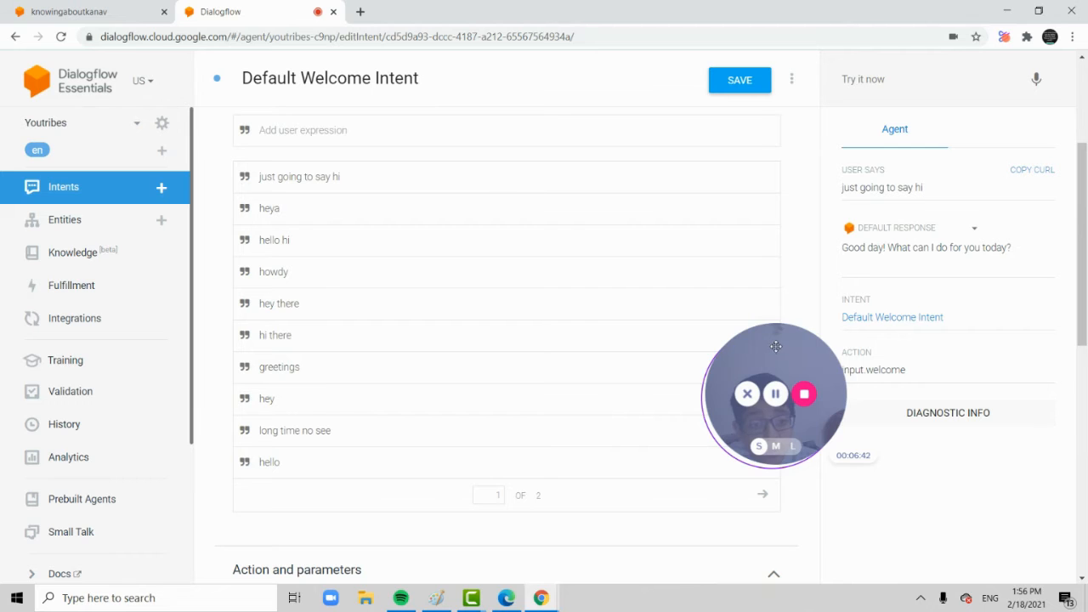
{"action": "left_click_drag", "start_coordinate": [775, 346], "coordinate": [755, 336]}
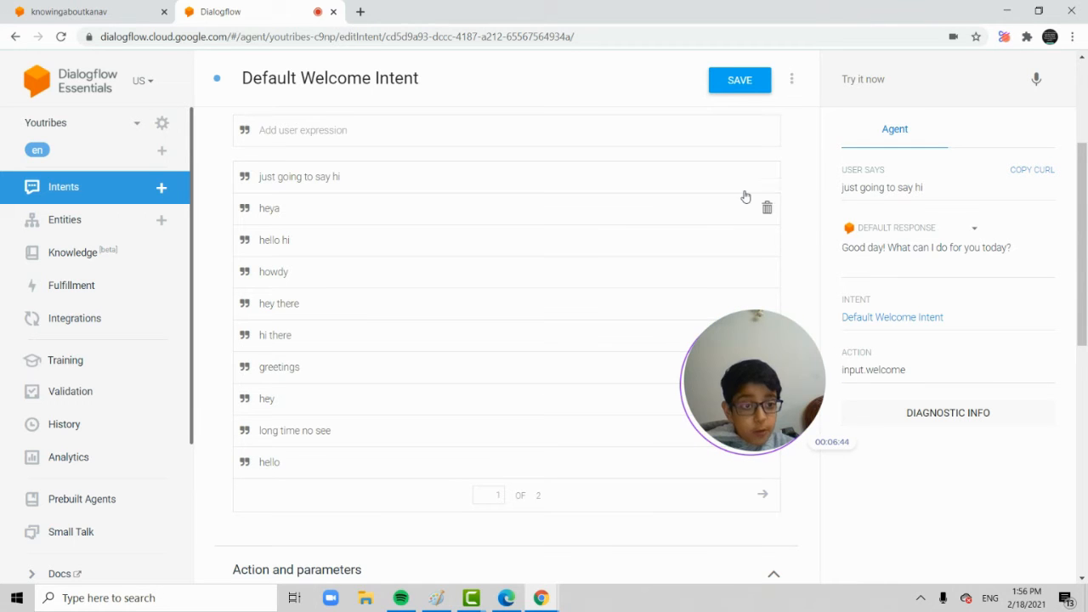
Copy the tested phrase "just going to say hi" and send it to the agent again to compare the reply with the text responses.
{"action": "scroll", "coordinate": [576, 250], "scroll_direction": "down", "scroll_amount": 6}
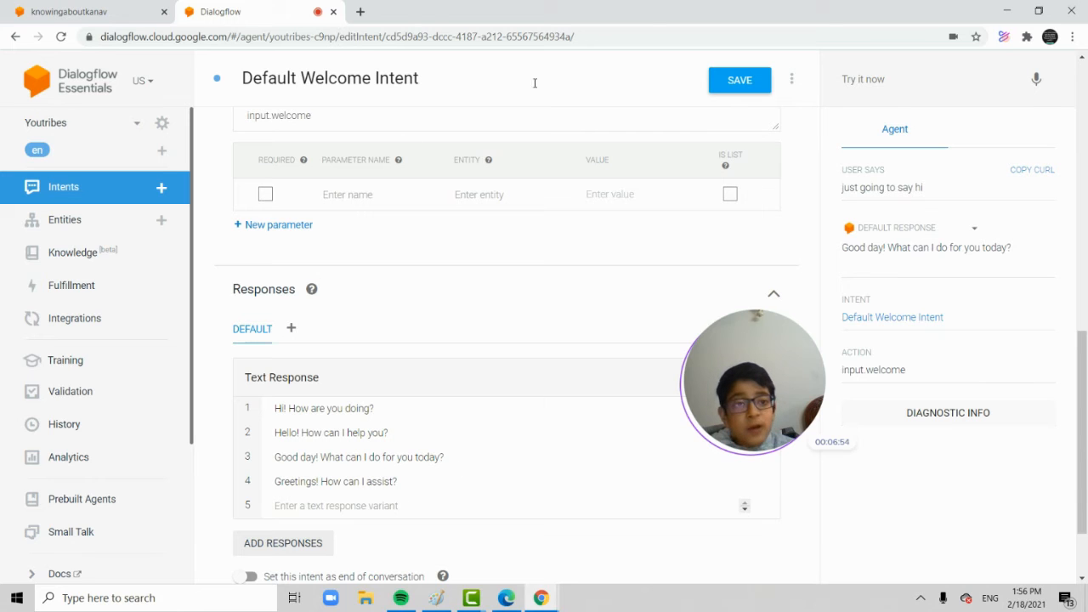
{"action": "left_click_drag", "start_coordinate": [932, 191], "coordinate": [844, 197]}
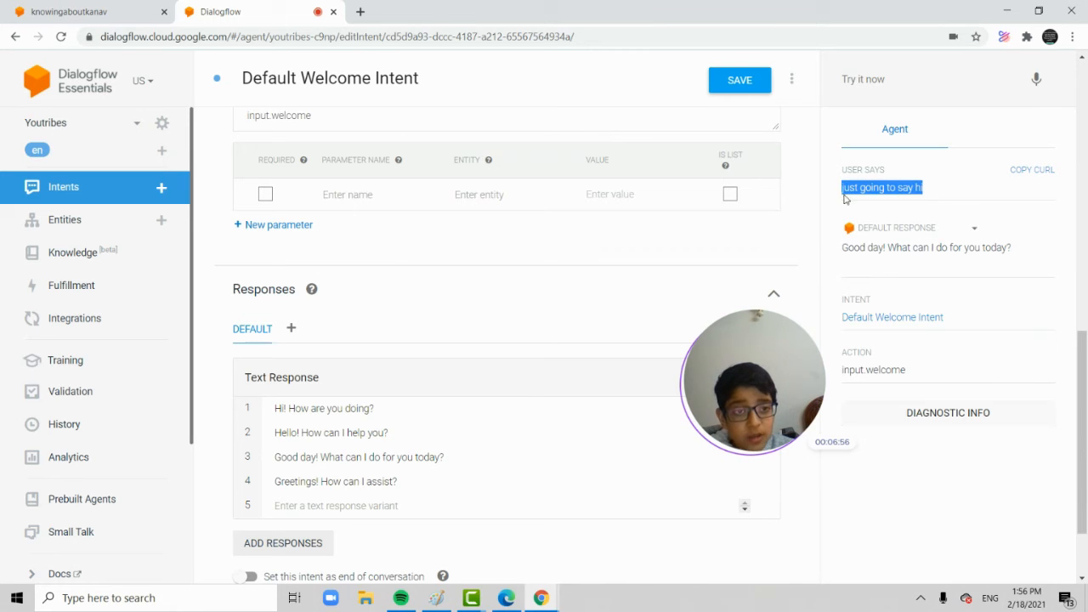
{"action": "right_click", "coordinate": [844, 197]}
{"action": "left_click", "coordinate": [876, 194]}
{"action": "left_click", "coordinate": [878, 94]}
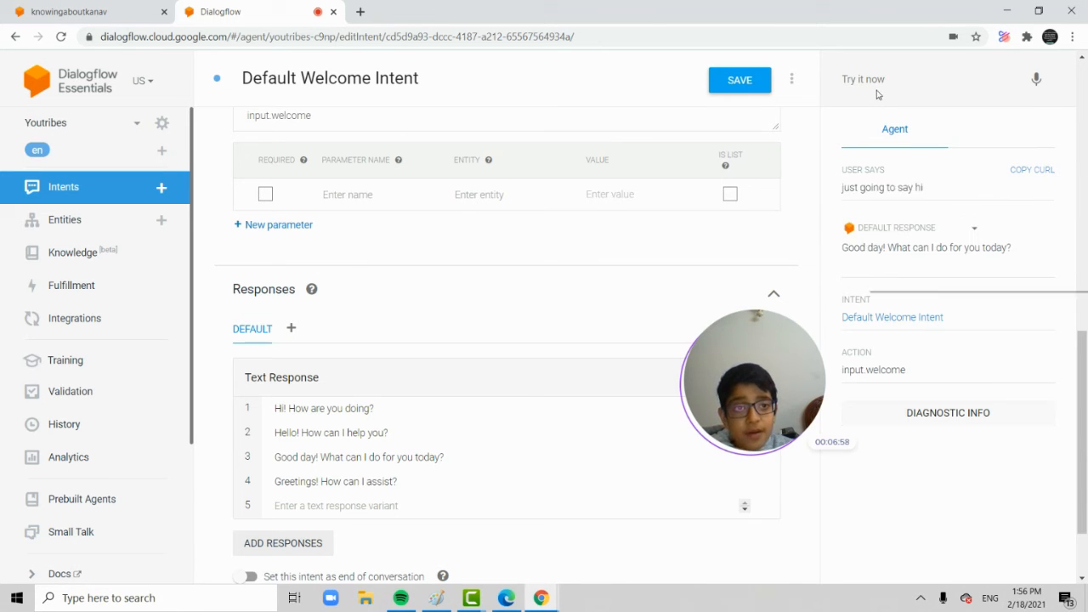
{"action": "left_click", "coordinate": [878, 79]}
{"action": "right_click", "coordinate": [877, 75]}
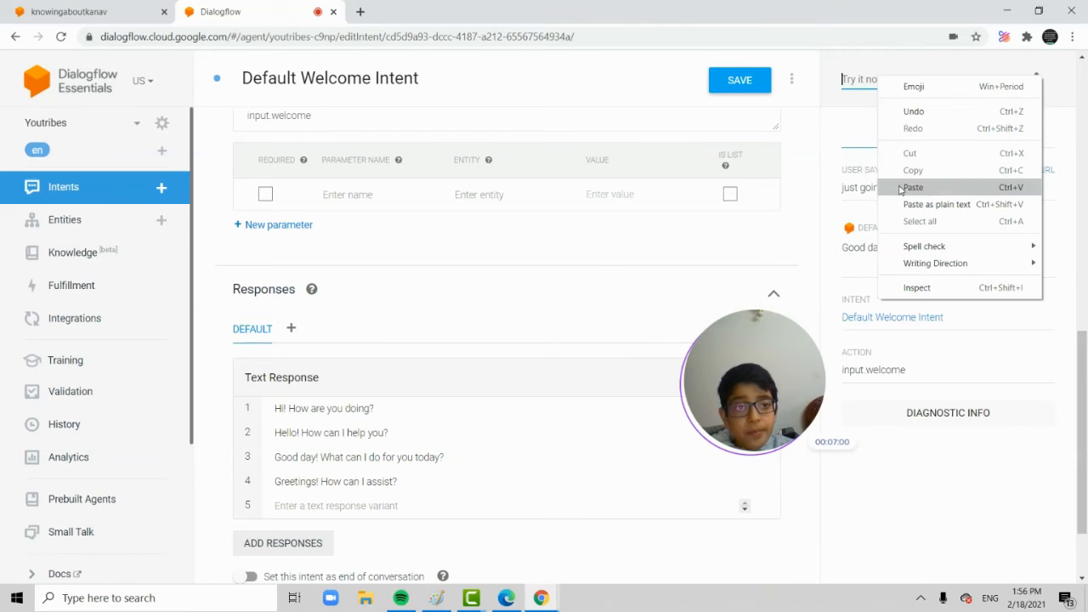
{"action": "left_click", "coordinate": [901, 189]}
{"action": "key", "text": "Return"}
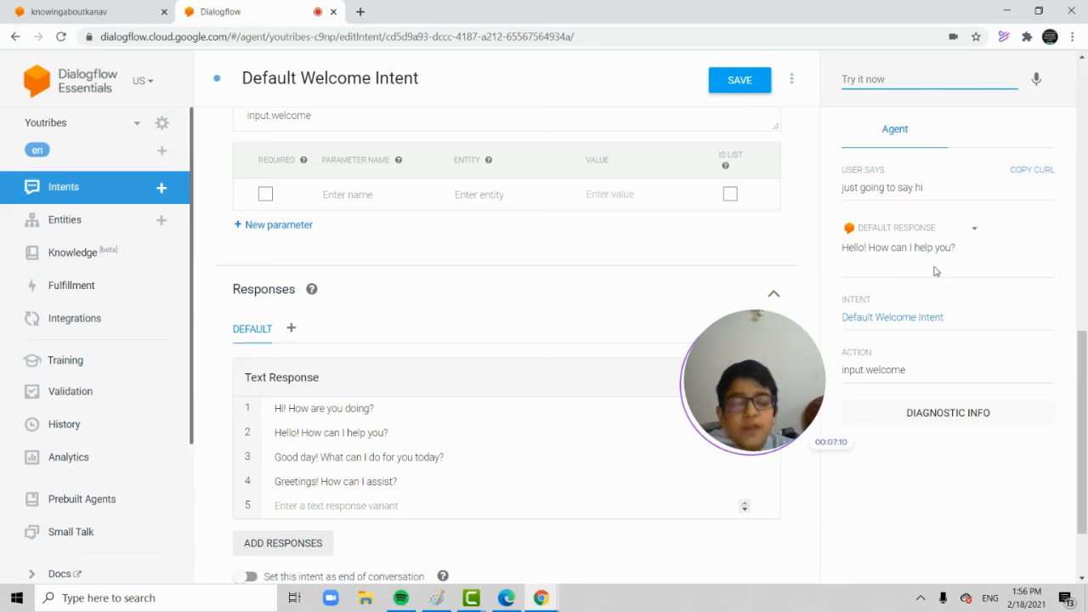
Review the welcome intent's training phrases and text responses, and save the intent.
{"action": "scroll", "coordinate": [455, 185], "scroll_direction": "up", "scroll_amount": 4}
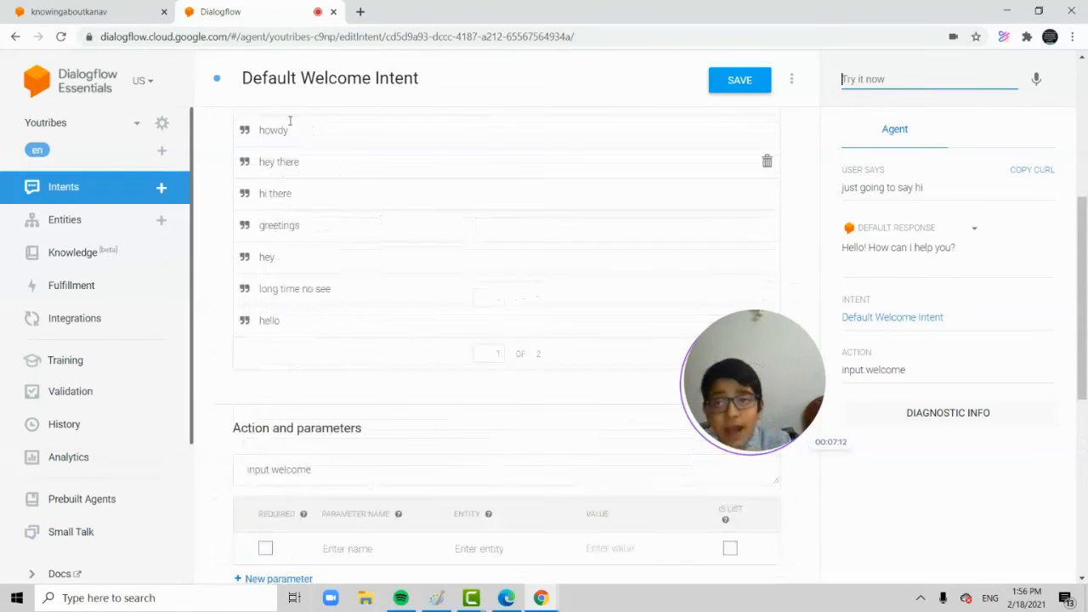
{"action": "scroll", "coordinate": [330, 226], "scroll_direction": "up", "scroll_amount": 3}
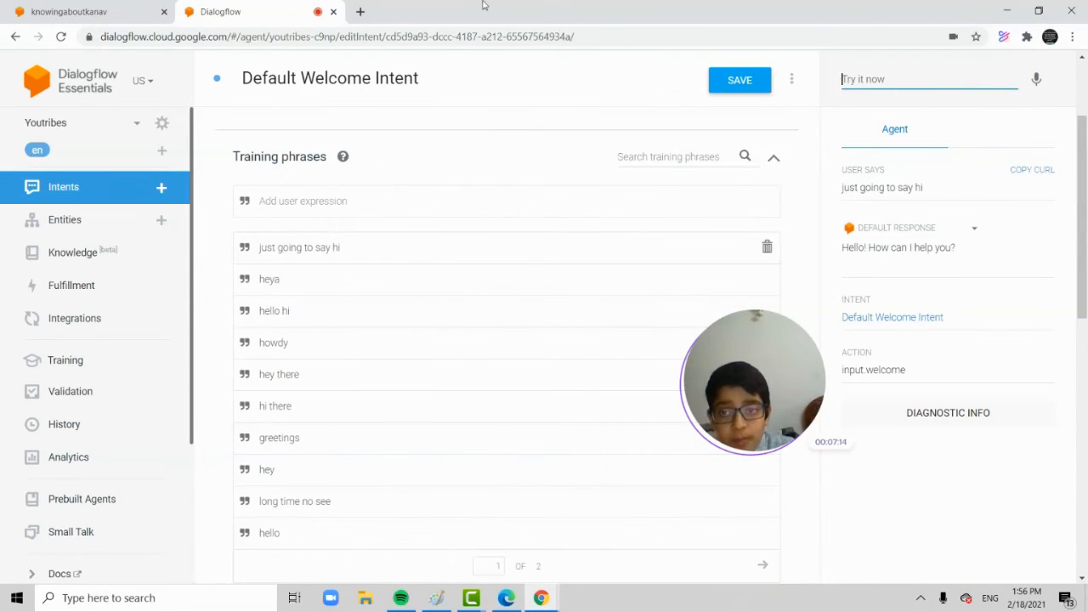
{"action": "scroll", "coordinate": [408, 212], "scroll_direction": "down", "scroll_amount": 7}
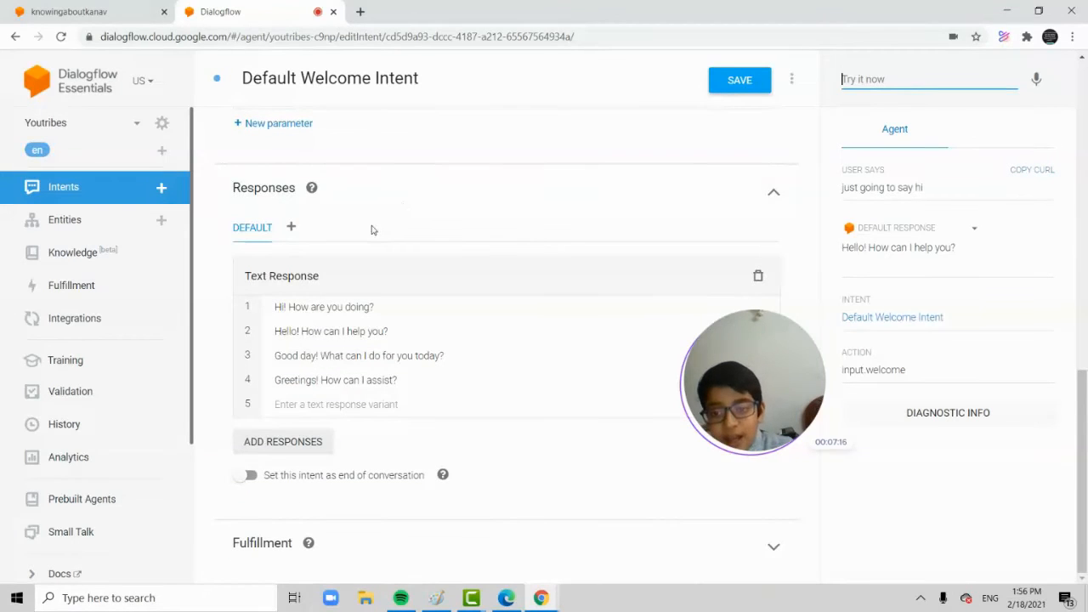
{"action": "left_click", "coordinate": [736, 80]}
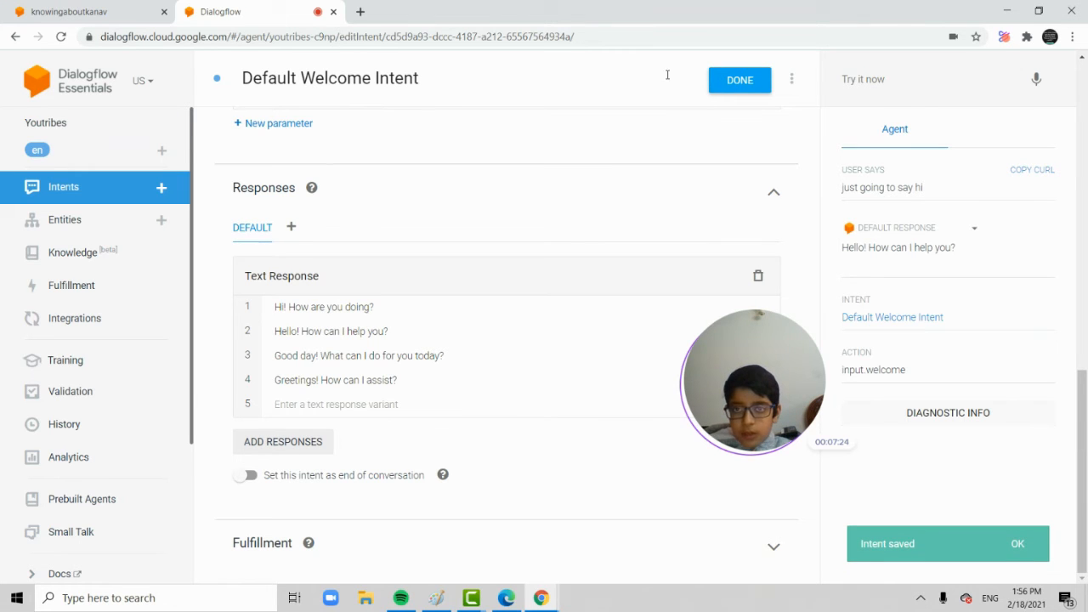
Open the Default Fallback Intent and examine its training phrases, action and text responses.
{"action": "left_click", "coordinate": [63, 196]}
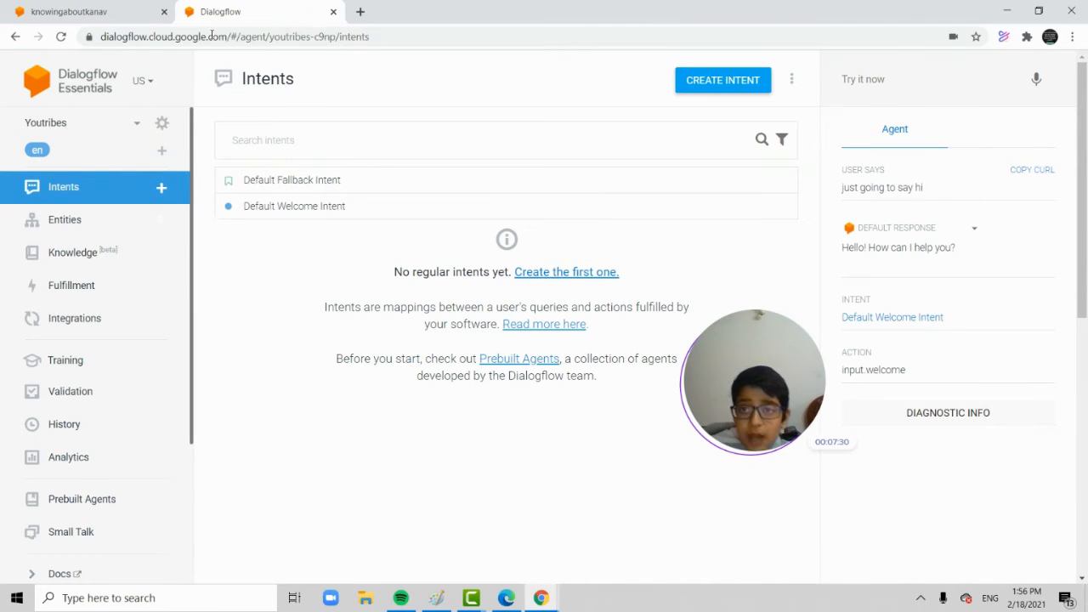
{"action": "left_click", "coordinate": [330, 180]}
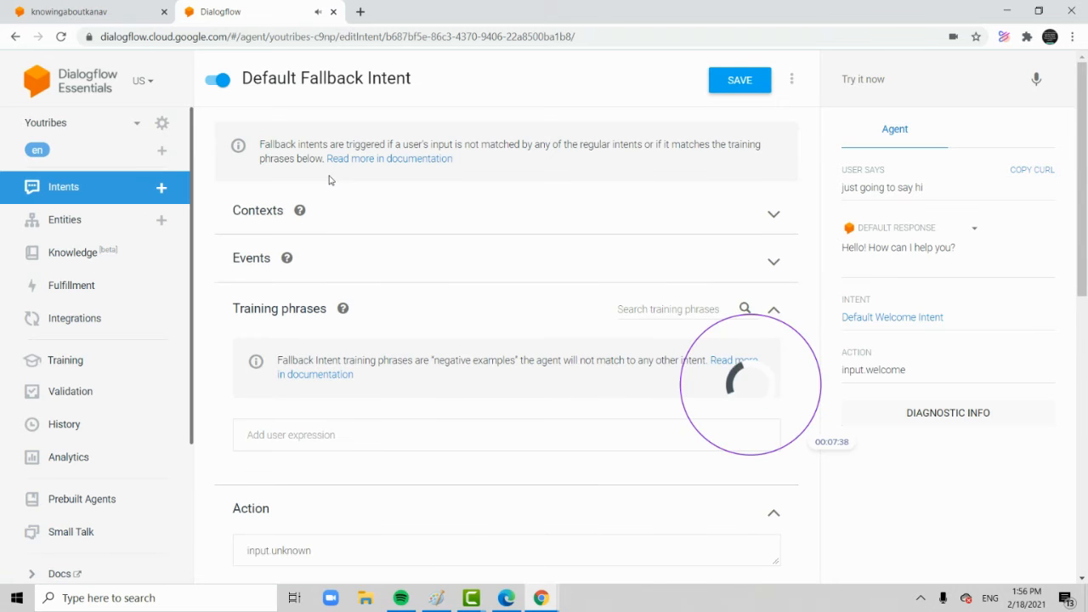
{"action": "scroll", "coordinate": [329, 180], "scroll_direction": "down", "scroll_amount": 2}
{"action": "scroll", "coordinate": [327, 174], "scroll_direction": "up", "scroll_amount": 2}
{"action": "scroll", "coordinate": [328, 174], "scroll_direction": "down", "scroll_amount": 7}
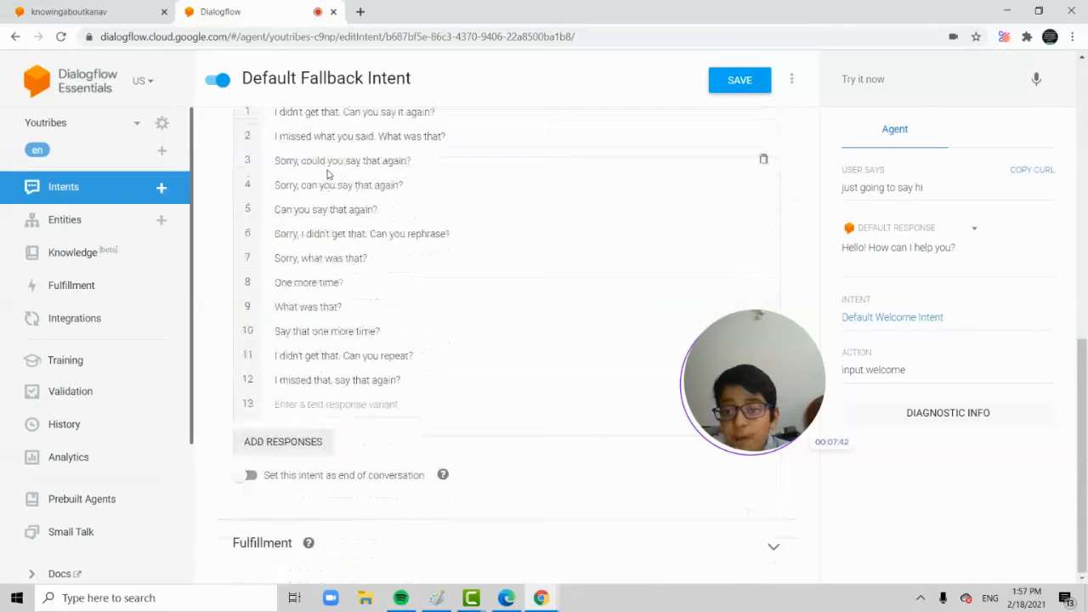
{"action": "scroll", "coordinate": [329, 175], "scroll_direction": "up", "scroll_amount": 3}
{"action": "scroll", "coordinate": [321, 245], "scroll_direction": "up", "scroll_amount": 3}
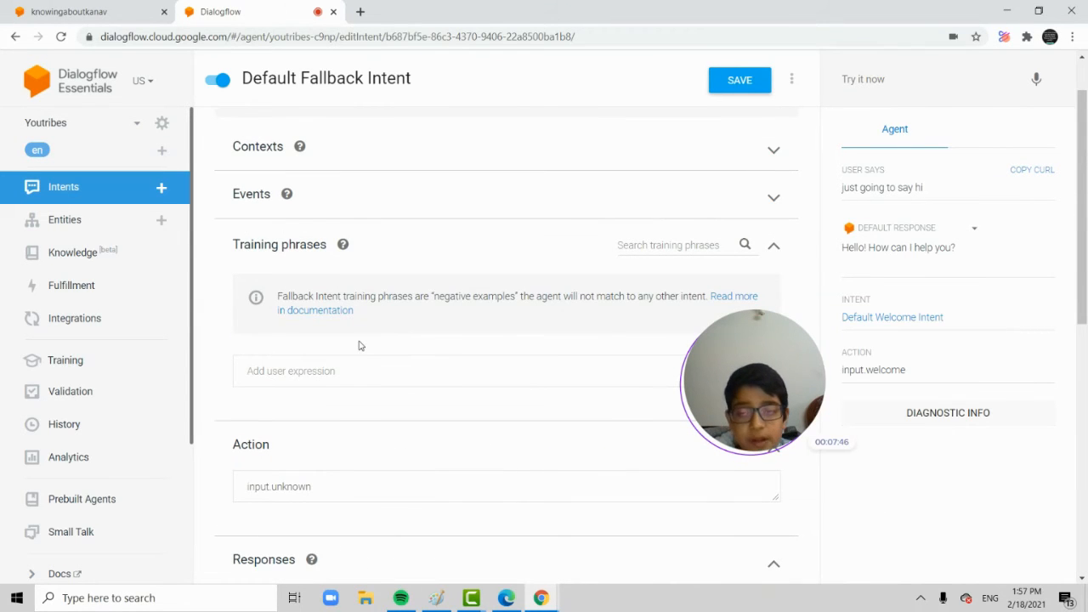
{"action": "scroll", "coordinate": [399, 335], "scroll_direction": "down", "scroll_amount": 6}
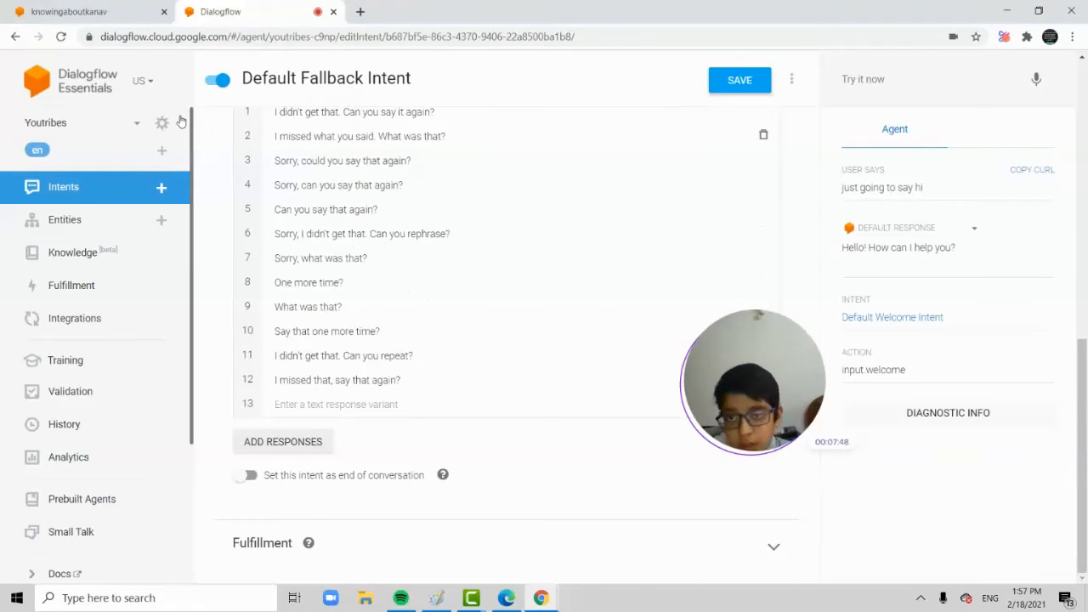
{"action": "scroll", "coordinate": [315, 247], "scroll_direction": "up", "scroll_amount": 2}
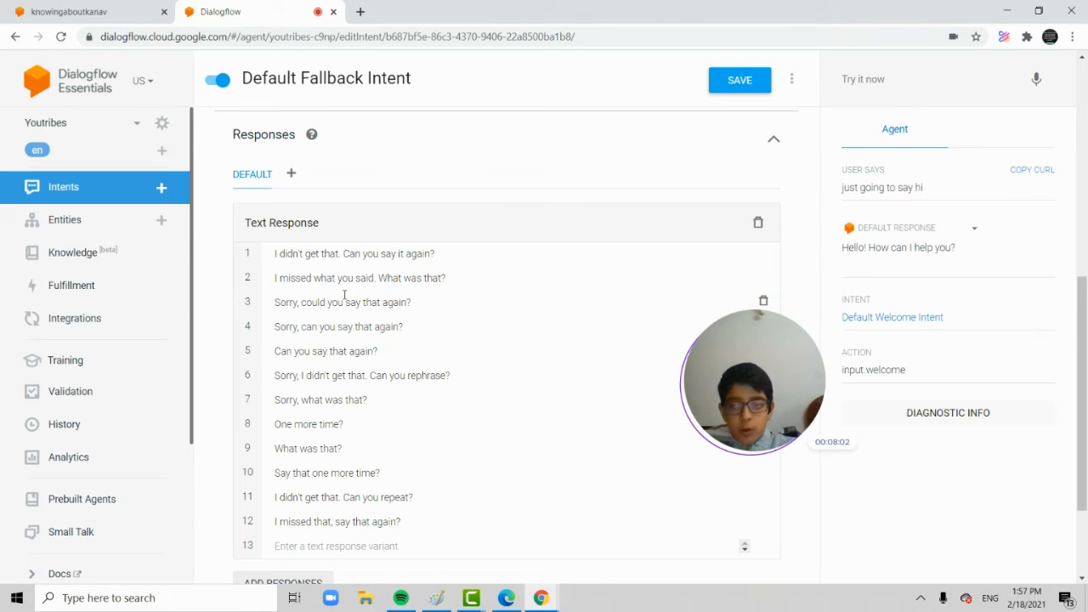
Create a new intent named "Caryminati" and save it.
{"action": "left_click", "coordinate": [68, 188]}
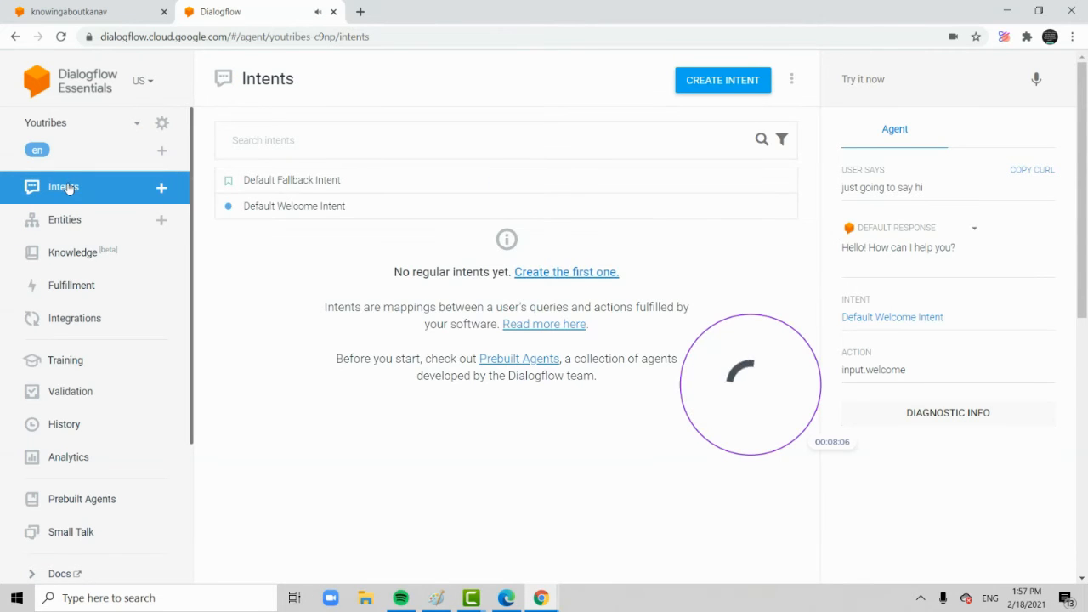
{"action": "left_click", "coordinate": [725, 78]}
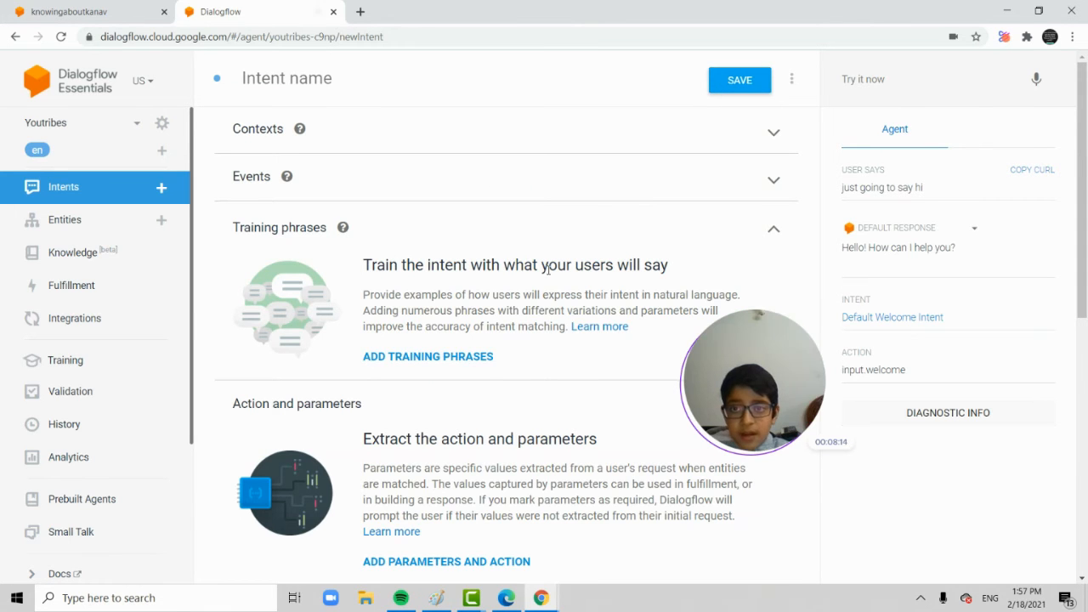
{"action": "left_click", "coordinate": [363, 78]}
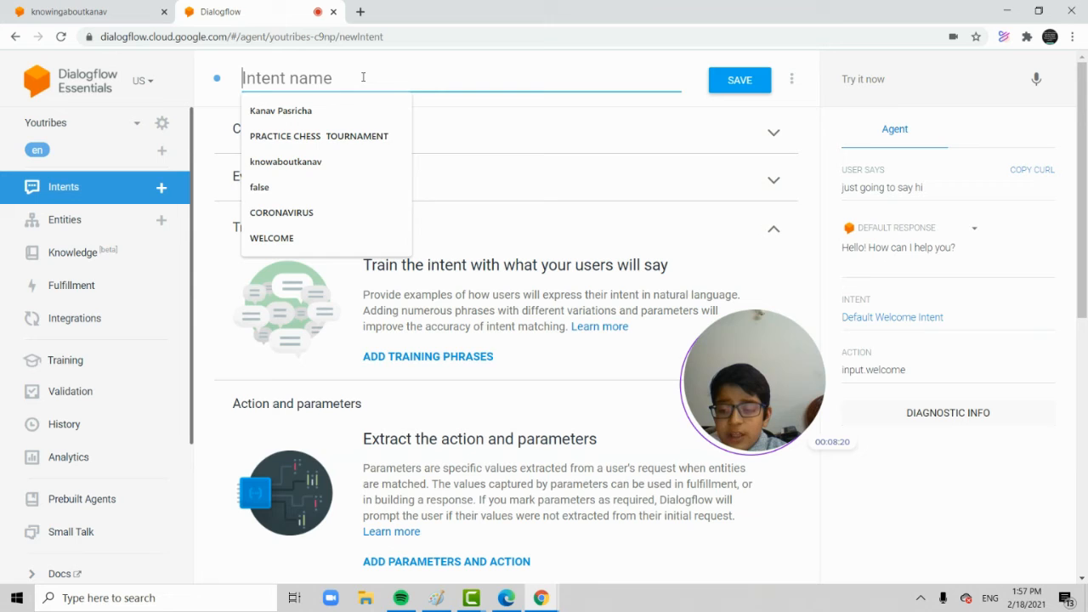
{"action": "type", "text": "Caryminati"}
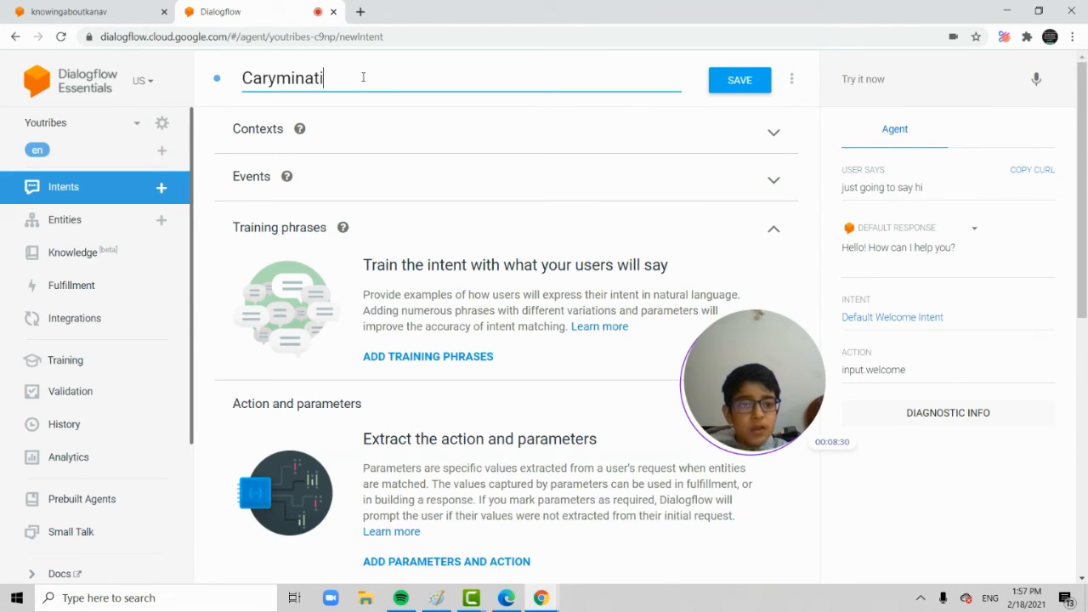
{"action": "left_click", "coordinate": [740, 84]}
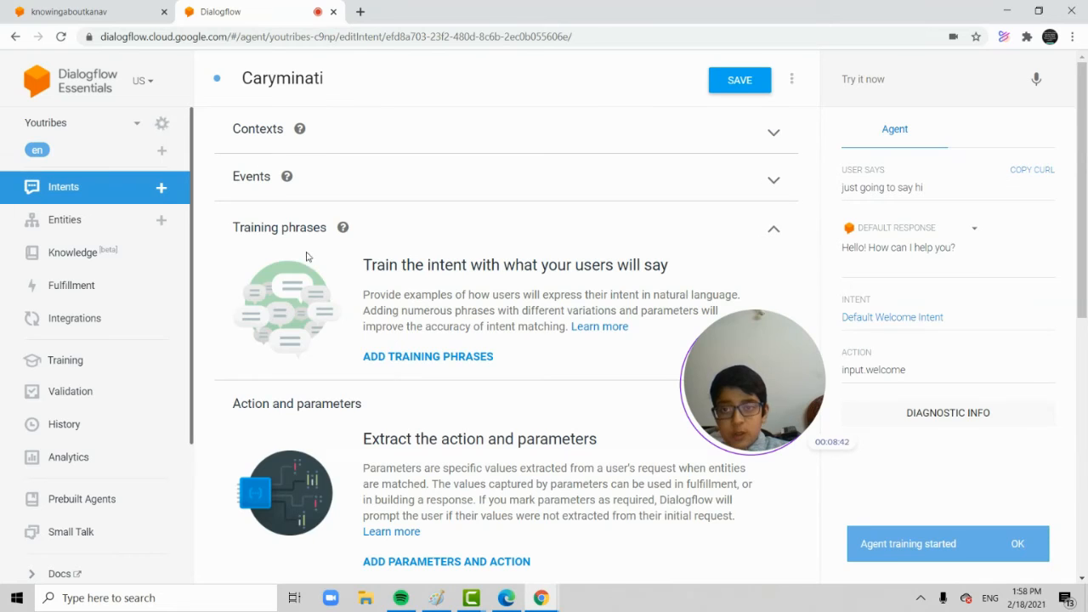
Enter the training phrase "who is cary minati" for the Caryminati intent.
{"action": "left_click", "coordinate": [425, 357]}
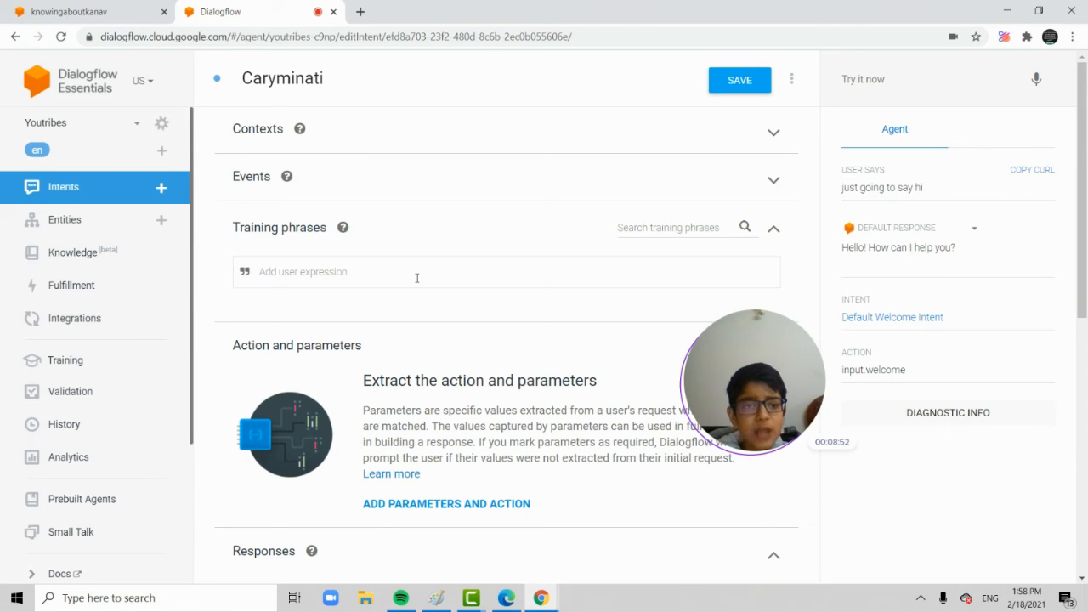
{"action": "type", "text": "who"}
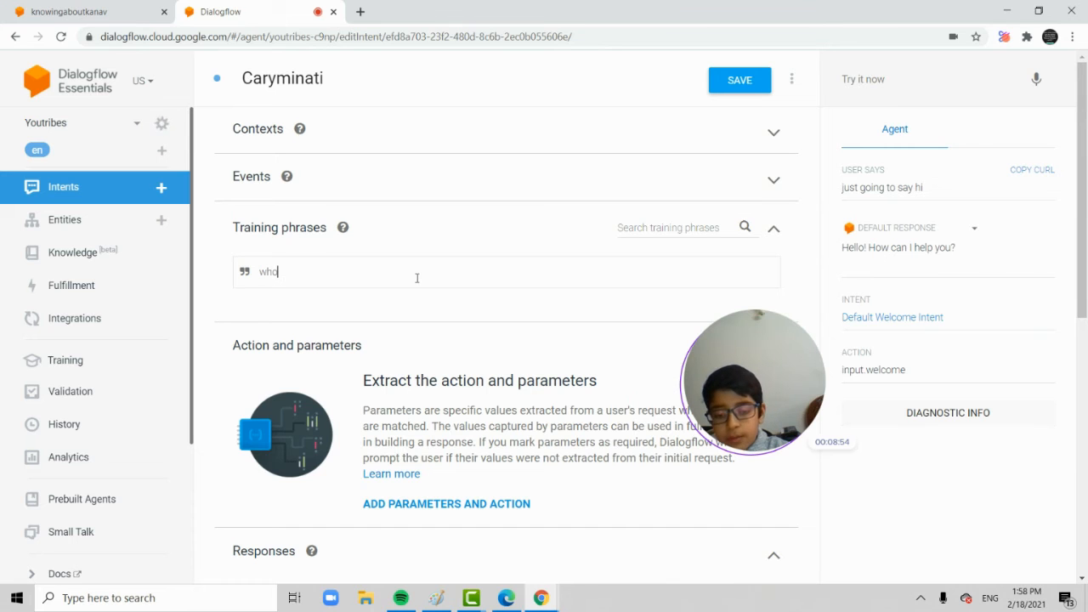
{"action": "type", "text": " is c"}
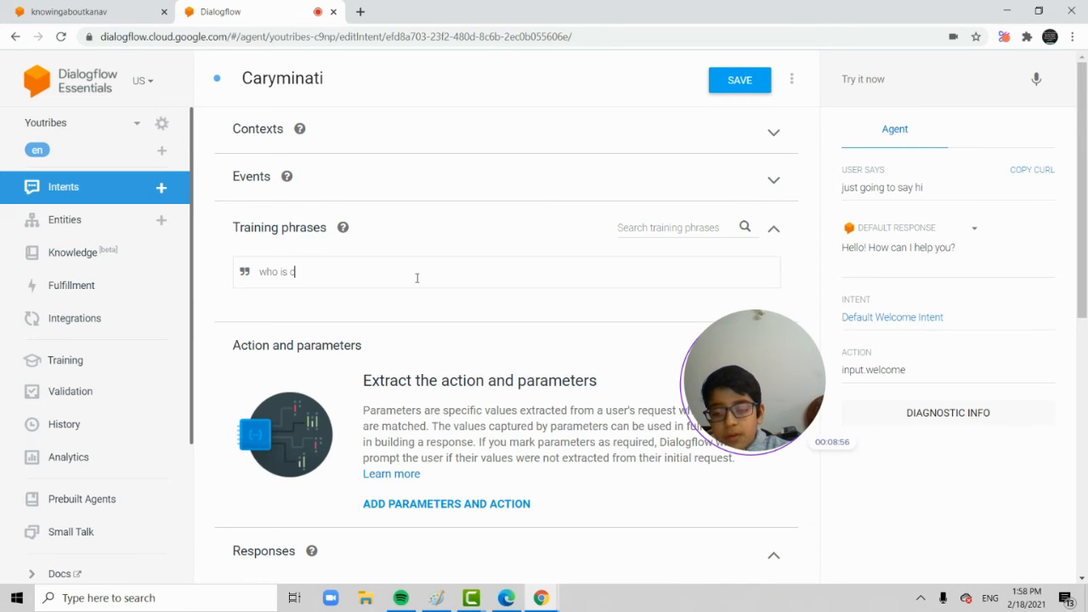
{"action": "type", "text": "aary minati"}
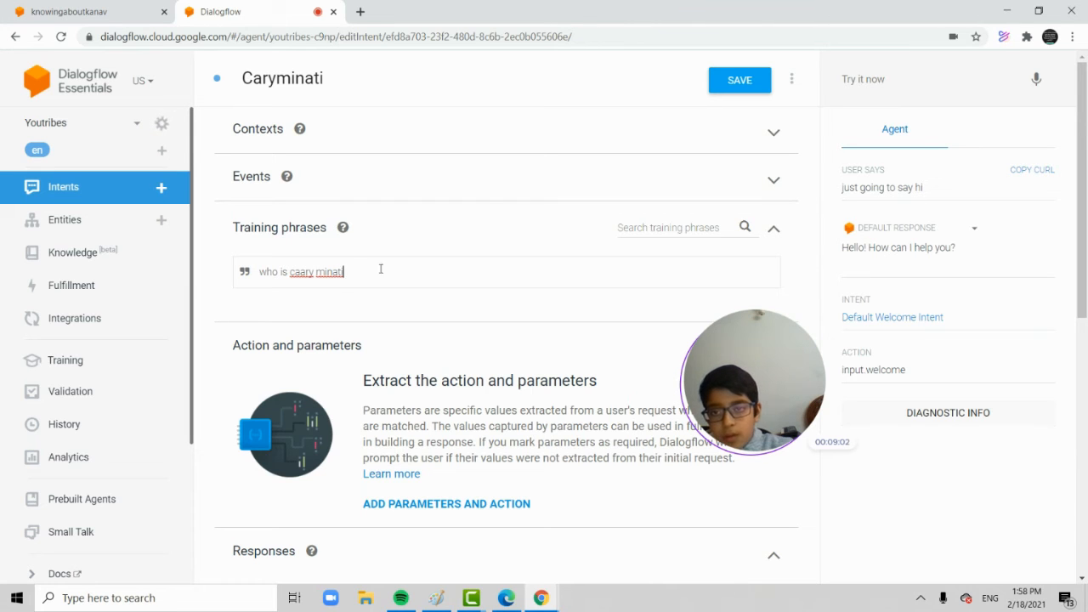
{"action": "left_click", "coordinate": [306, 273]}
{"action": "key", "text": "BackSpace"}
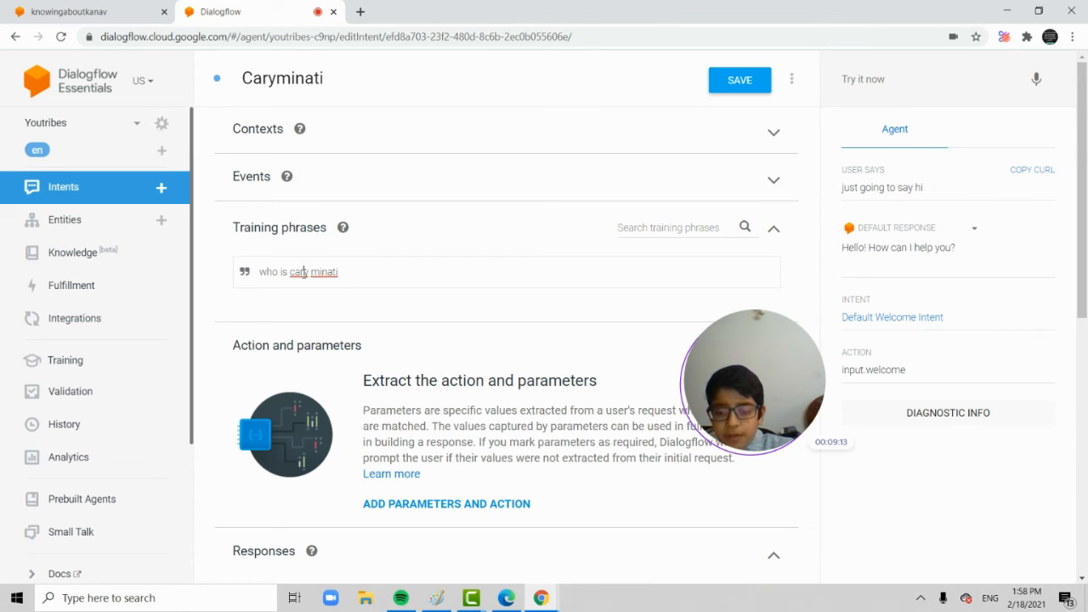
{"action": "scroll", "coordinate": [379, 252], "scroll_direction": "down", "scroll_amount": 3}
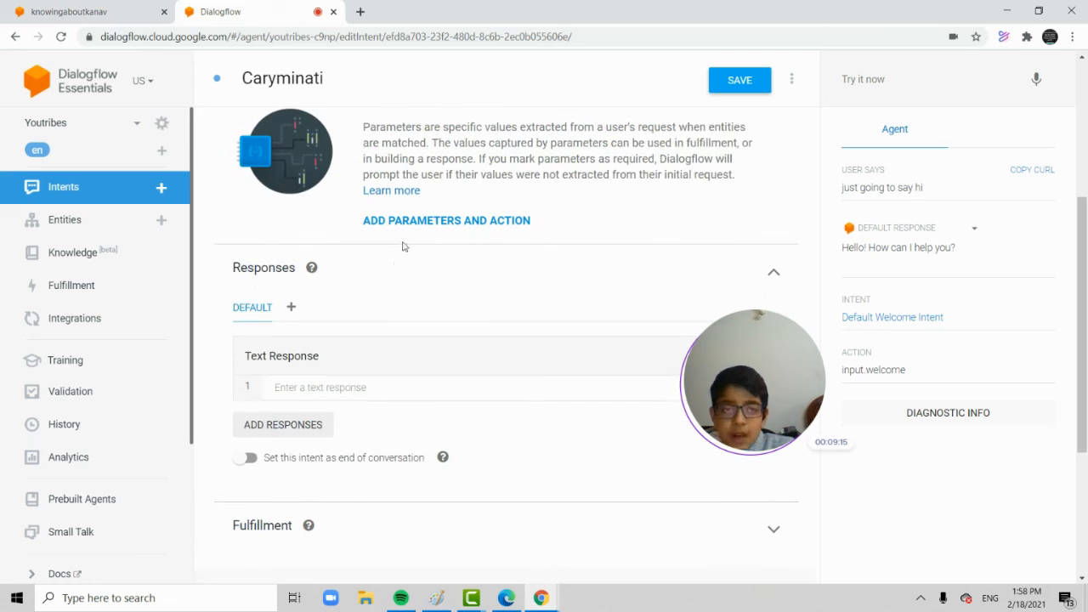
Add the text response "Carry Minati is a youtuber" to the Caryminati intent and save the intent.
{"action": "left_click", "coordinate": [746, 78]}
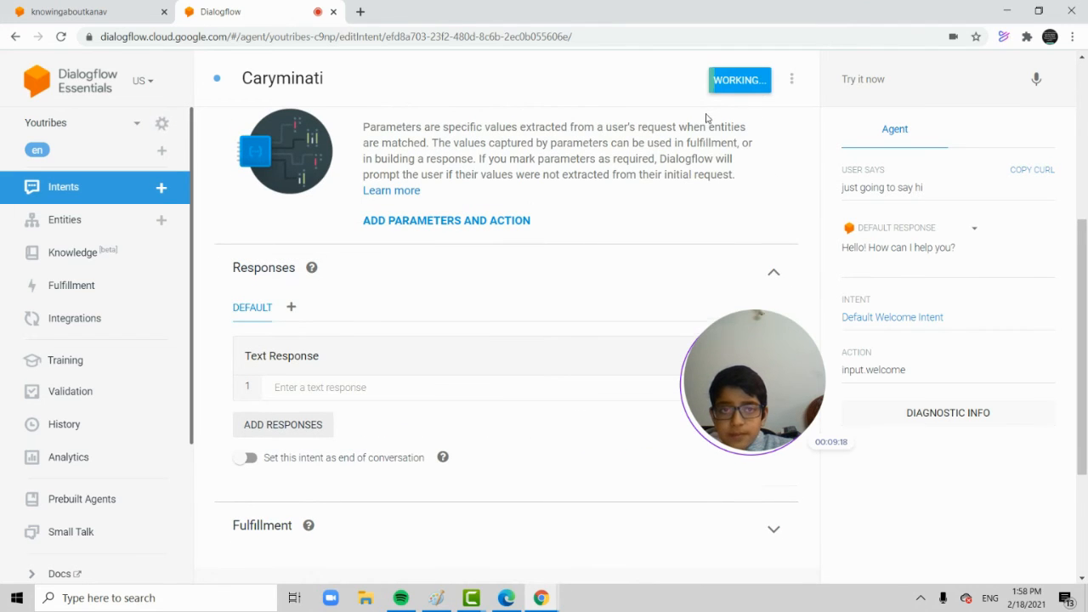
{"action": "left_click", "coordinate": [529, 180]}
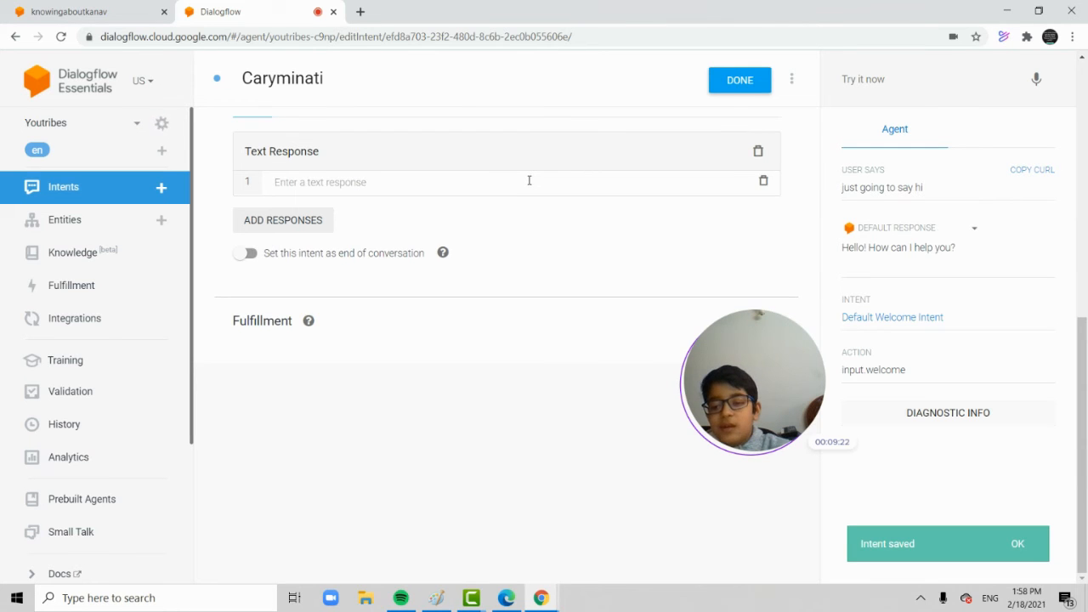
{"action": "type", "text": "Carry"}
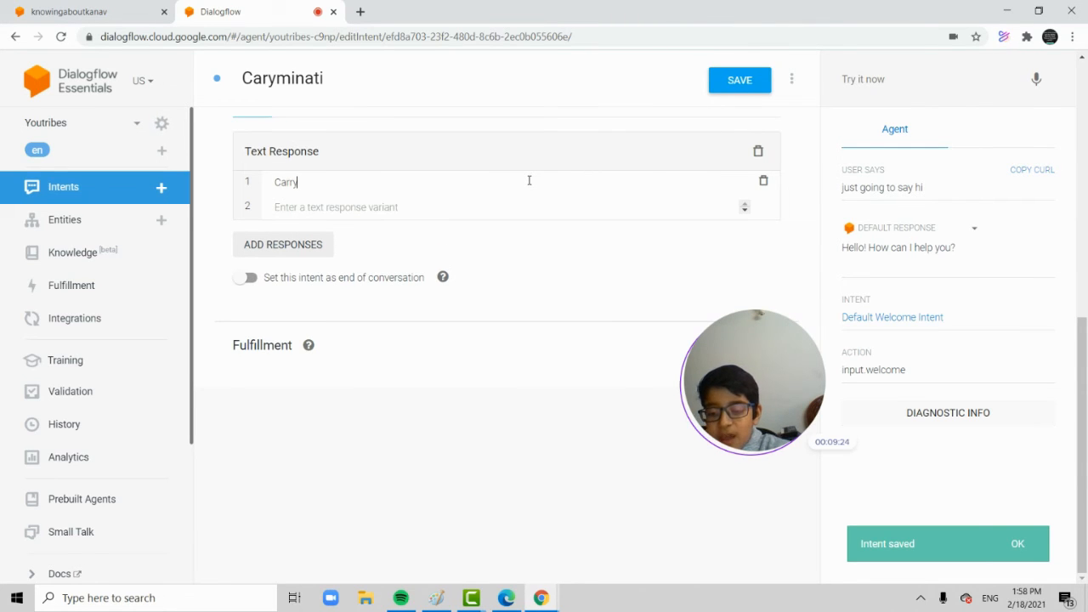
{"action": "type", "text": " Mina"}
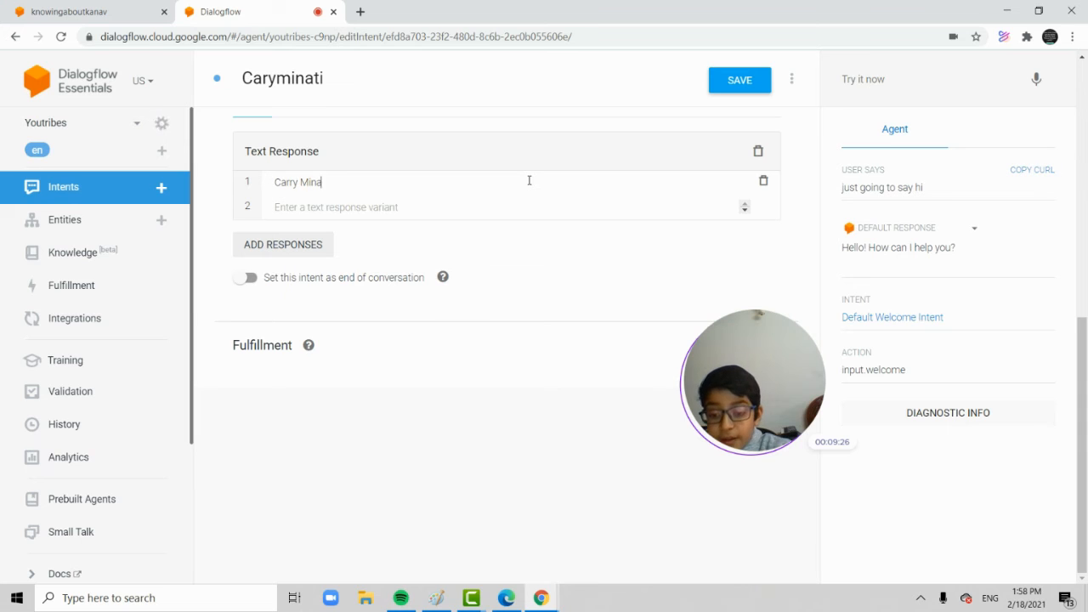
{"action": "type", "text": "ti is a youtu"}
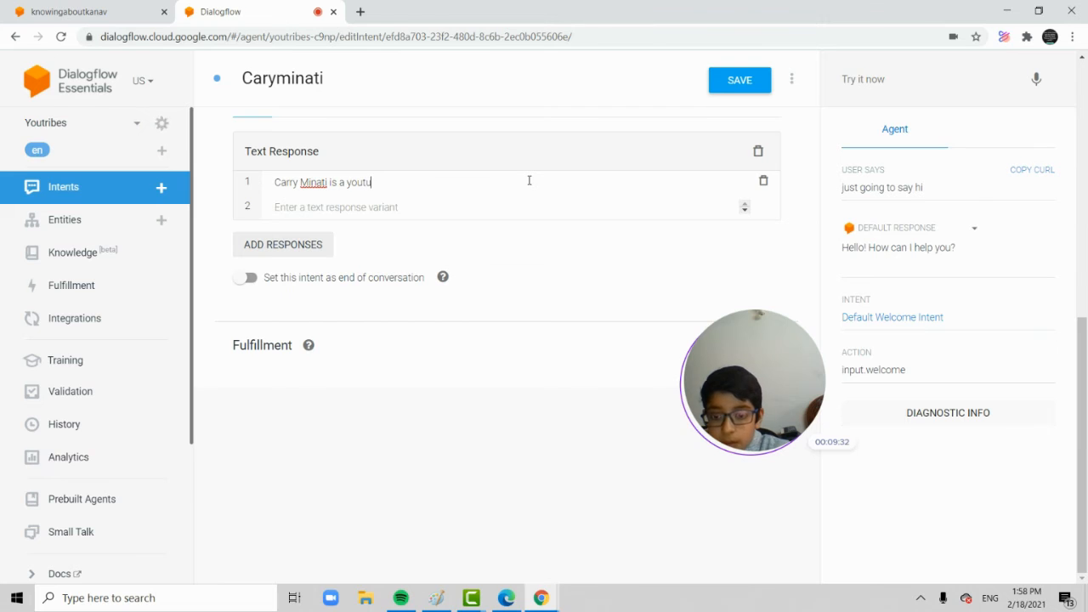
{"action": "type", "text": "ber"}
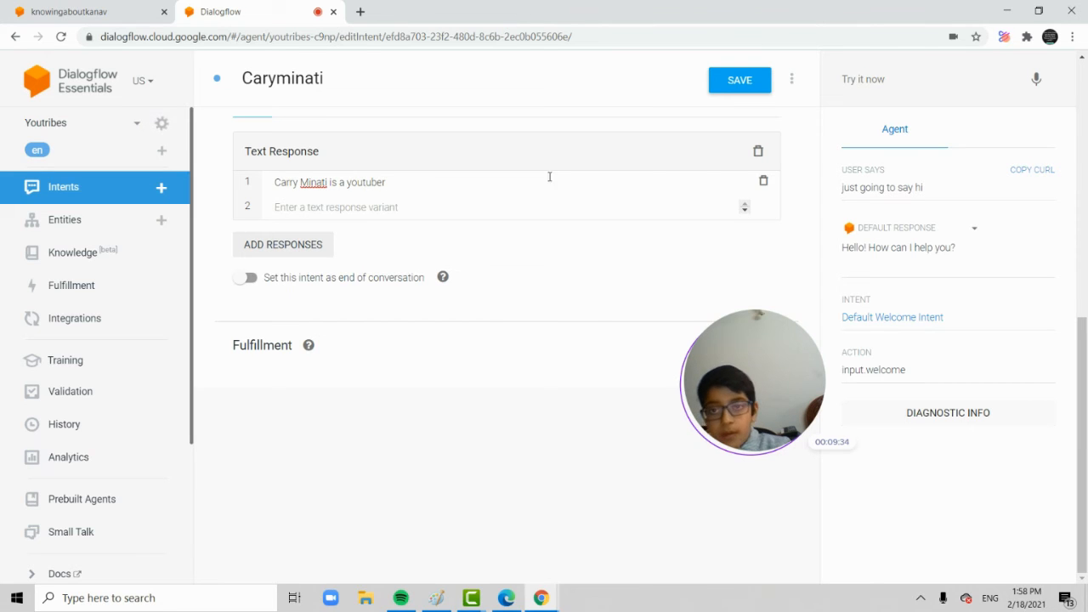
{"action": "left_click", "coordinate": [897, 75]}
{"action": "left_click", "coordinate": [718, 87]}
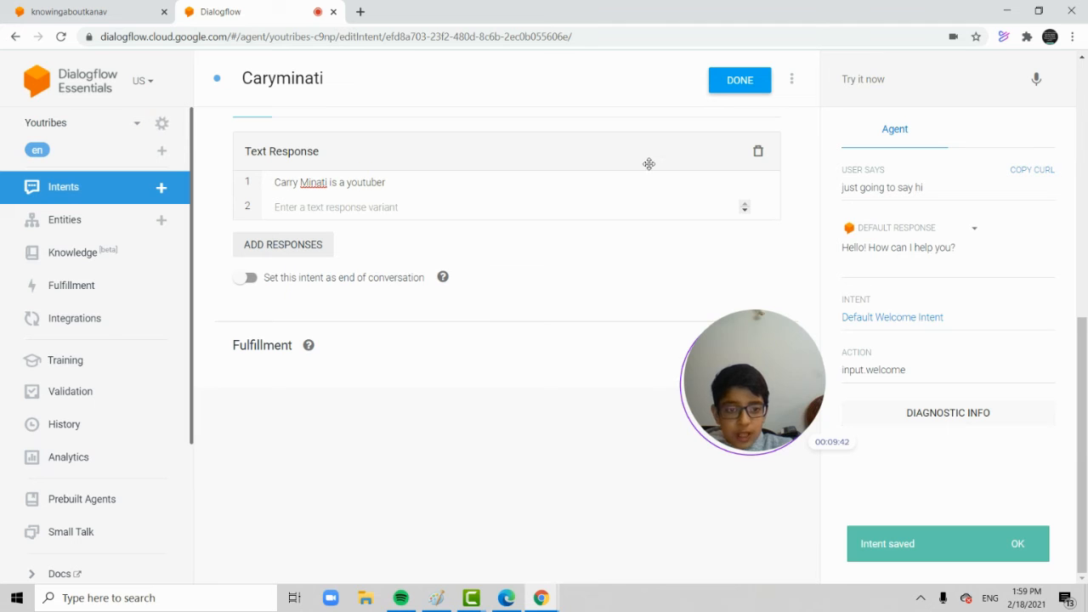
{"action": "scroll", "coordinate": [438, 260], "scroll_direction": "up", "scroll_amount": 1}
{"action": "scroll", "coordinate": [438, 260], "scroll_direction": "up", "scroll_amount": 5}
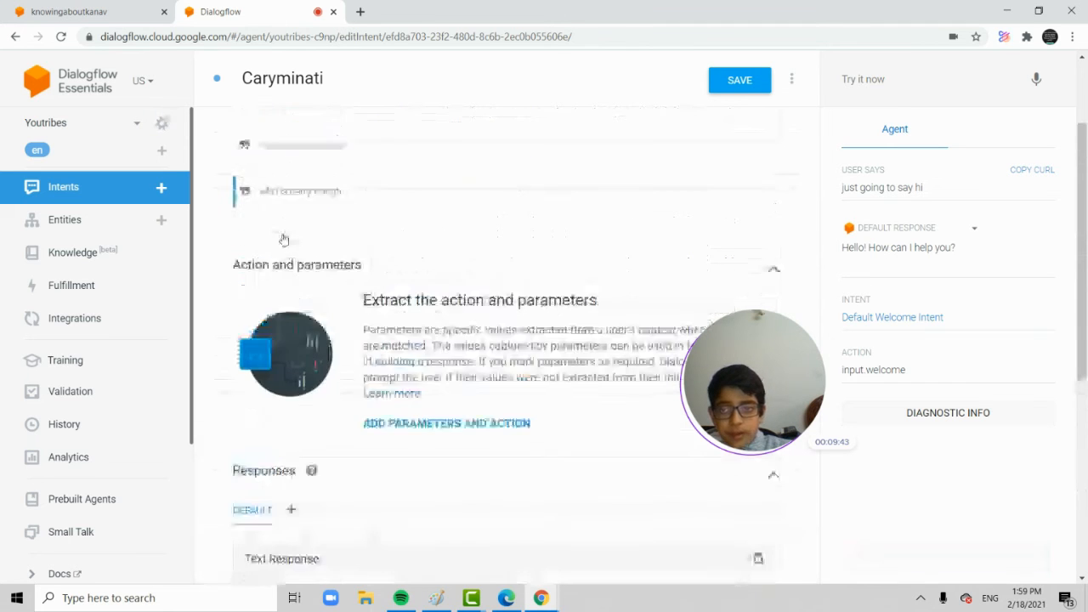
{"action": "left_click_drag", "start_coordinate": [349, 313], "coordinate": [158, 318]}
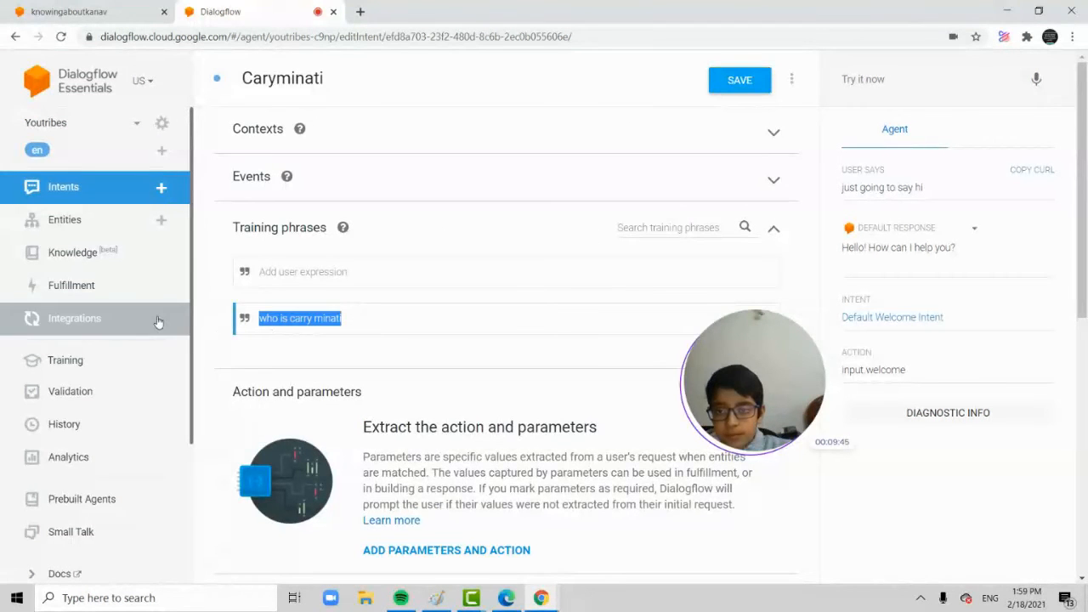
{"action": "left_click", "coordinate": [328, 318]}
{"action": "right_click", "coordinate": [327, 317]}
{"action": "left_click", "coordinate": [285, 336]}
{"action": "left_click_drag", "start_coordinate": [262, 323], "coordinate": [340, 316]}
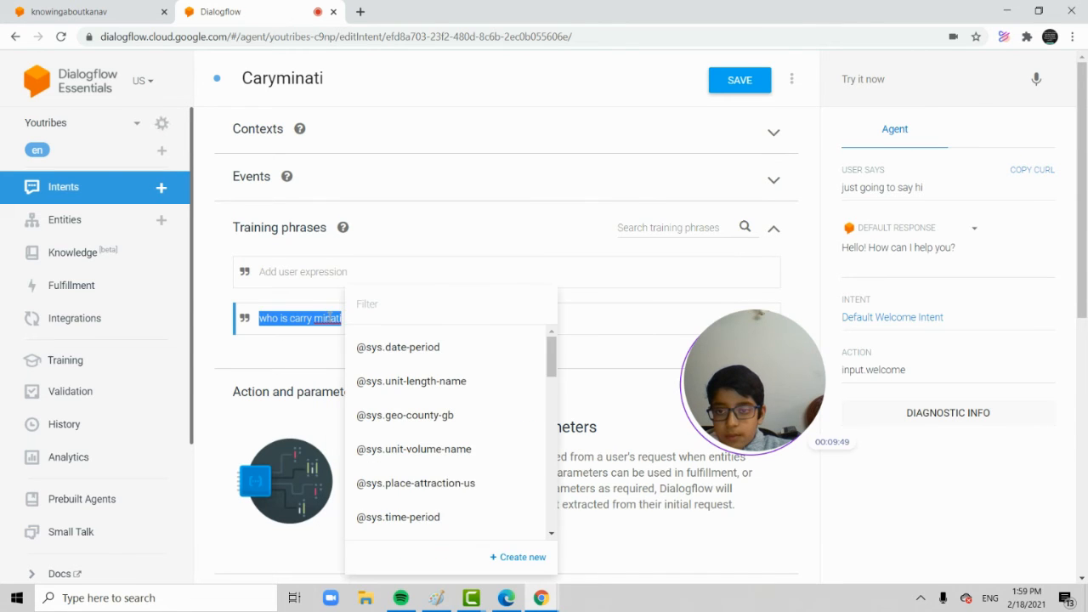
{"action": "right_click", "coordinate": [327, 317]}
{"action": "left_click", "coordinate": [297, 320]}
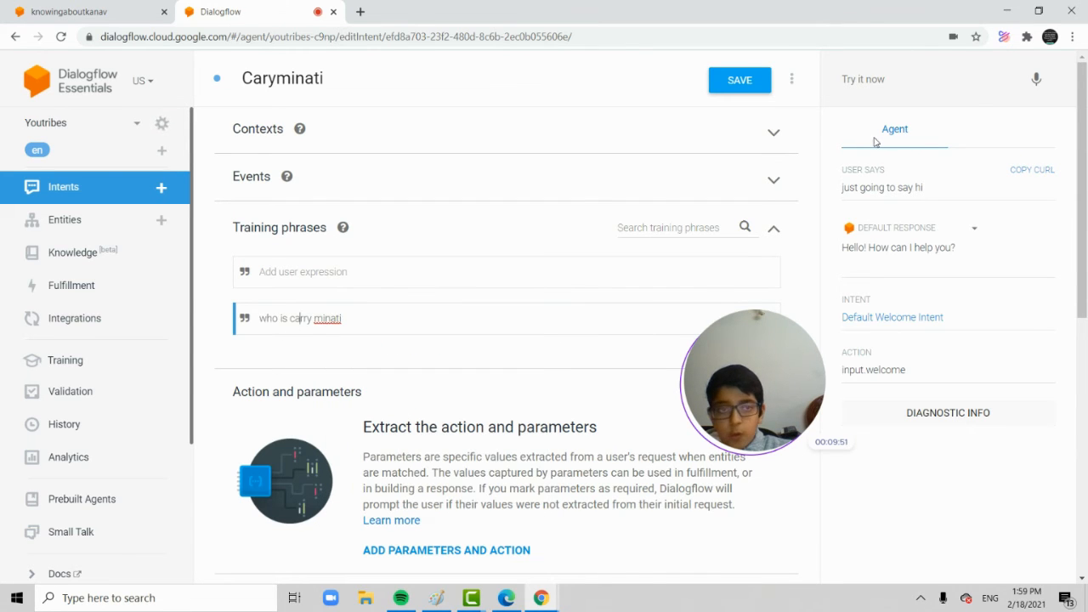
Test the agent by asking "who is carry Minati" in the simulator.
{"action": "left_click", "coordinate": [910, 81]}
{"action": "type", "text": "who o"}
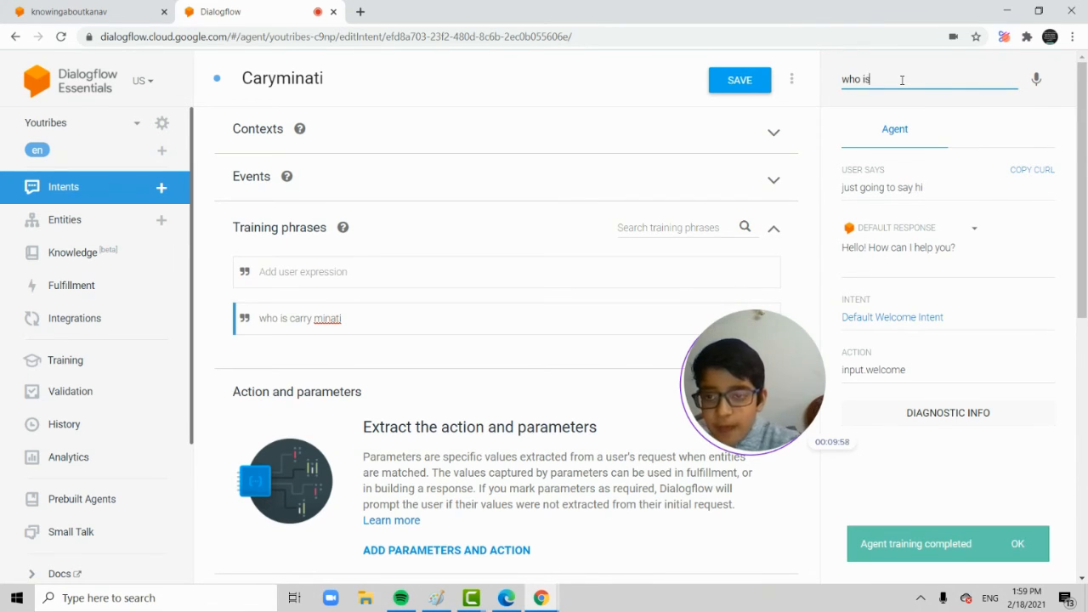
{"action": "type", "text": " is carry Mar"}
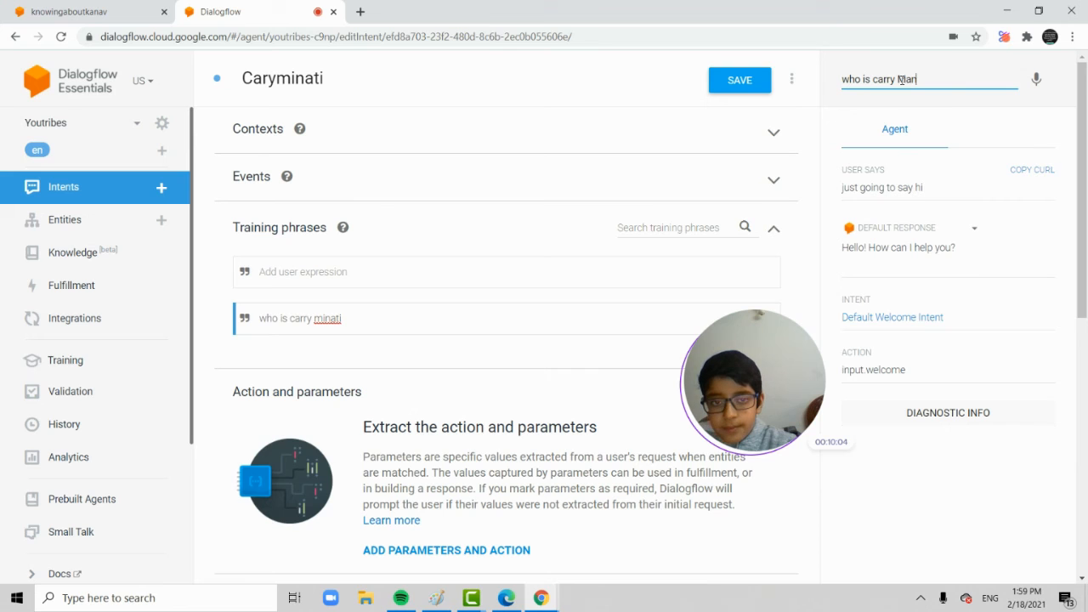
{"action": "key", "text": "BackSpace"}
{"action": "key", "text": "BackSpace"}
{"action": "key", "text": "BackSpace"}
{"action": "type", "text": "i"}
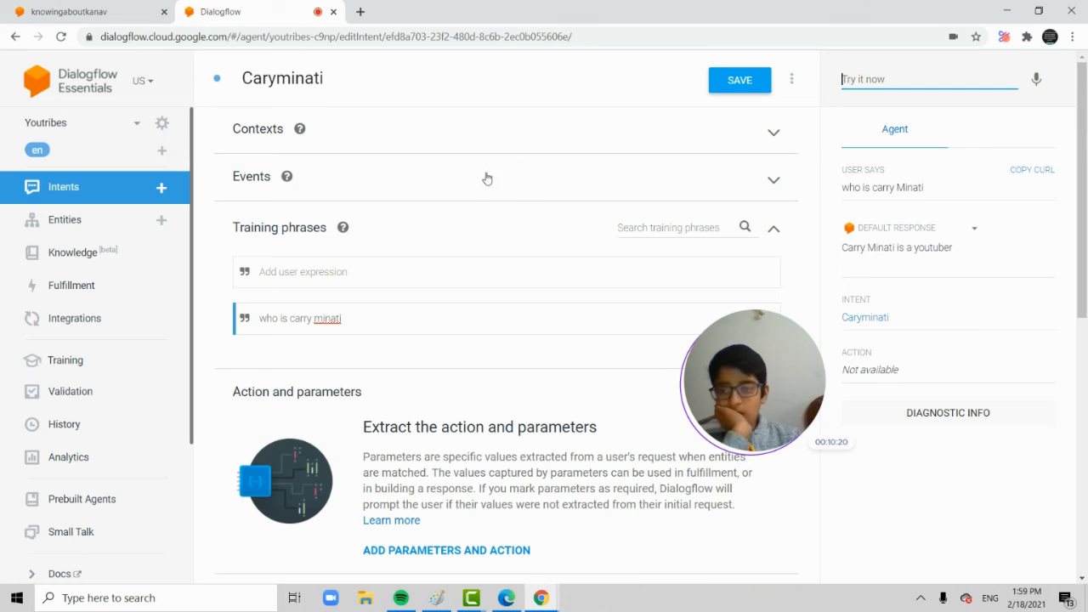
Add "A famous youtuber" as a second text response variant and save the intent.
{"action": "scroll", "coordinate": [459, 252], "scroll_direction": "down", "scroll_amount": 4}
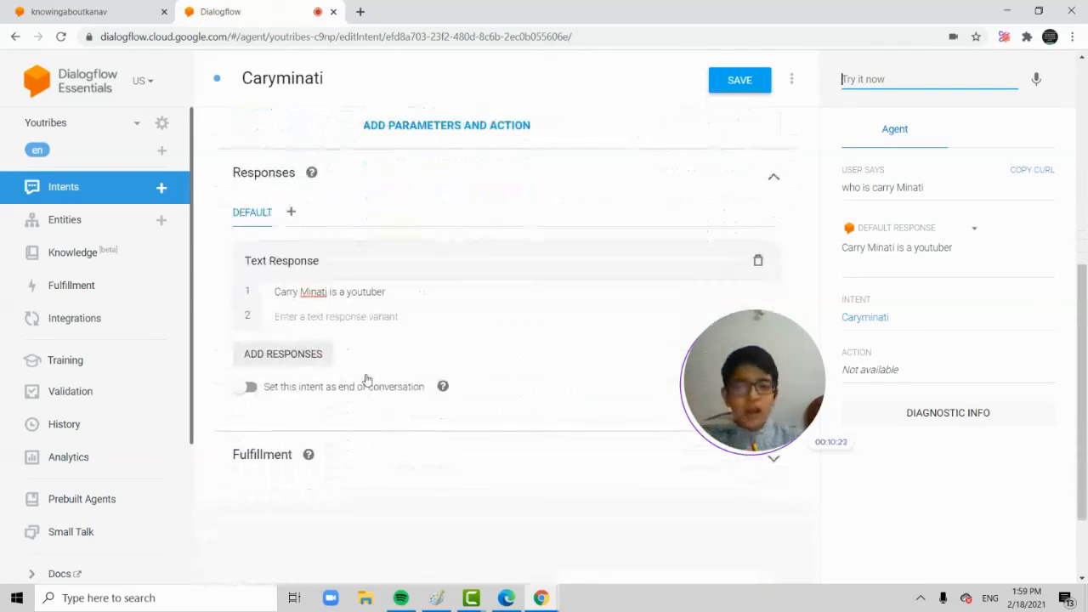
{"action": "left_click", "coordinate": [387, 319]}
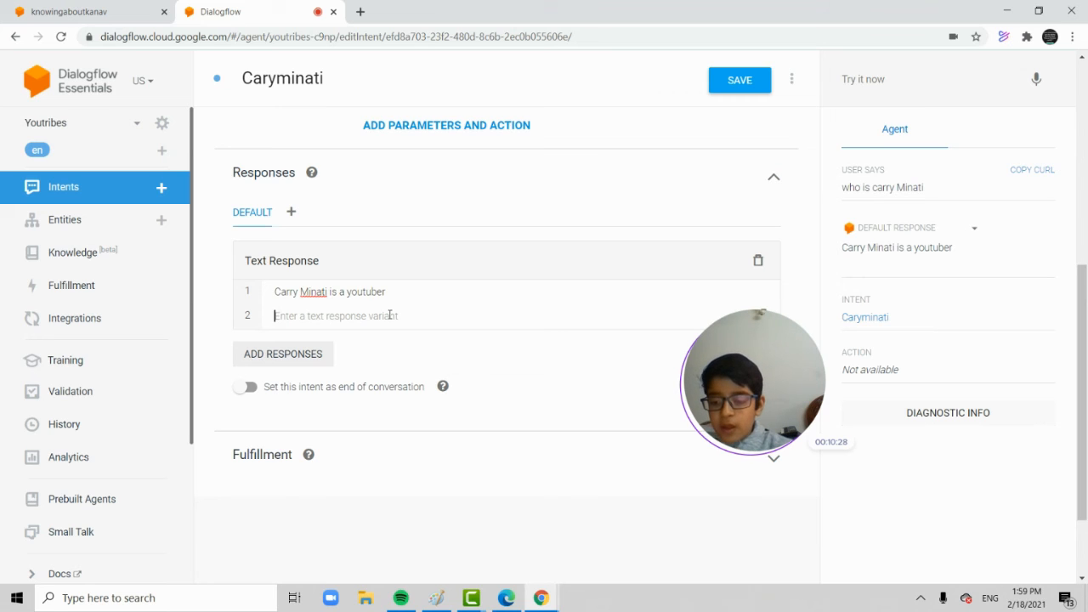
{"action": "type", "text": "A famous"}
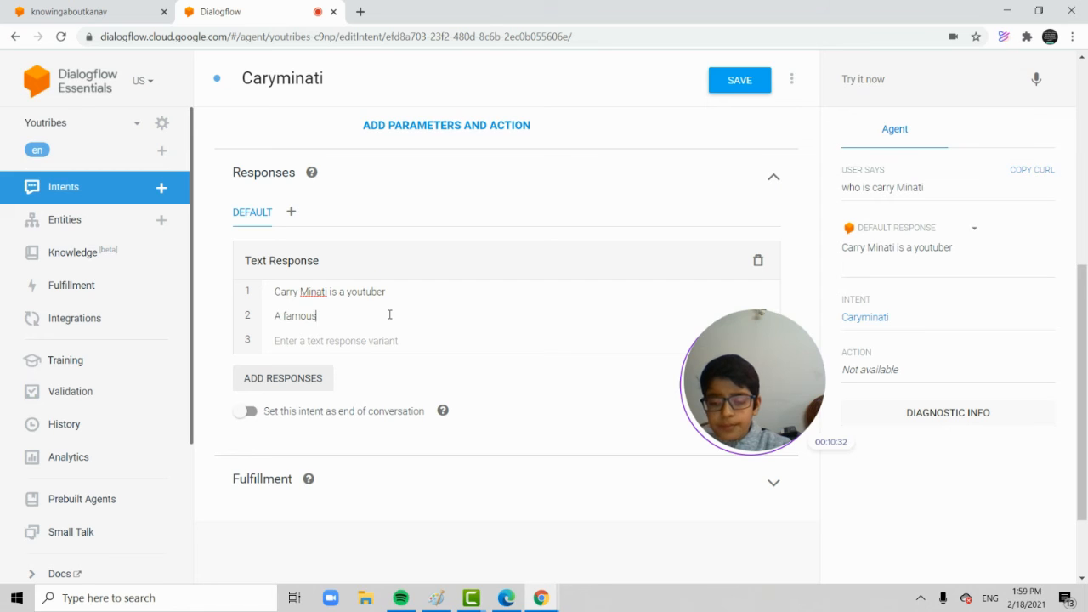
{"action": "type", "text": " youtuber"}
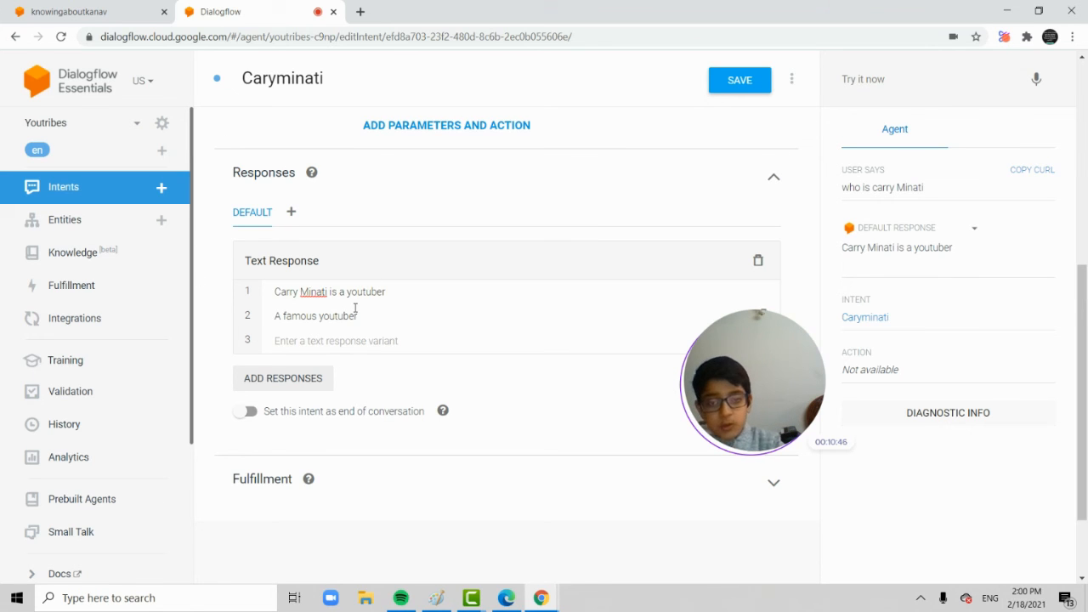
{"action": "left_click", "coordinate": [741, 89]}
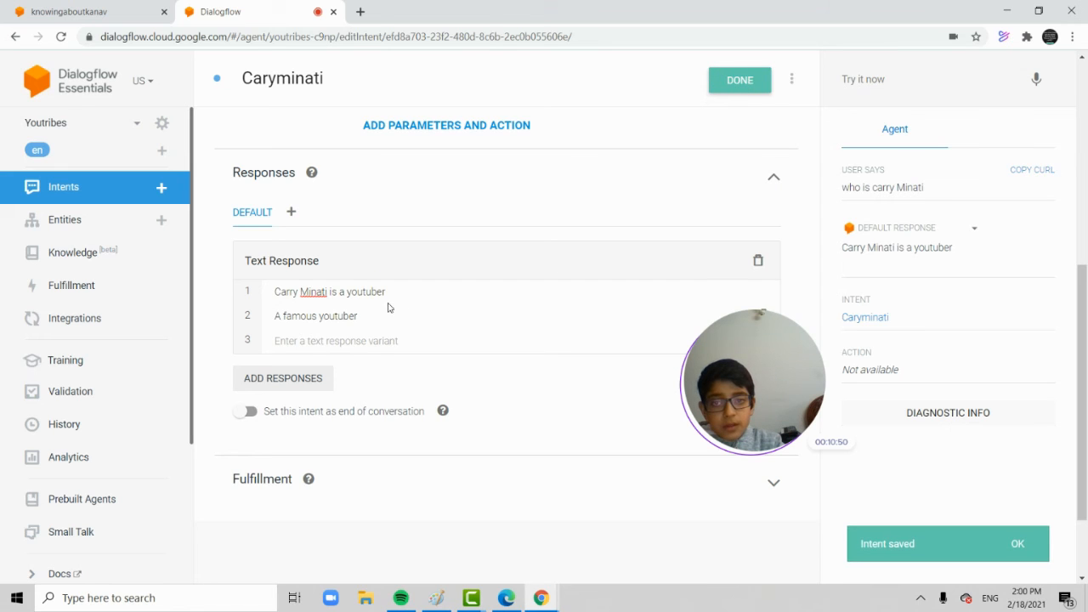
Copy the last tested query "who is carry Minati" and submit it to the agent again.
{"action": "triple_click", "coordinate": [928, 182]}
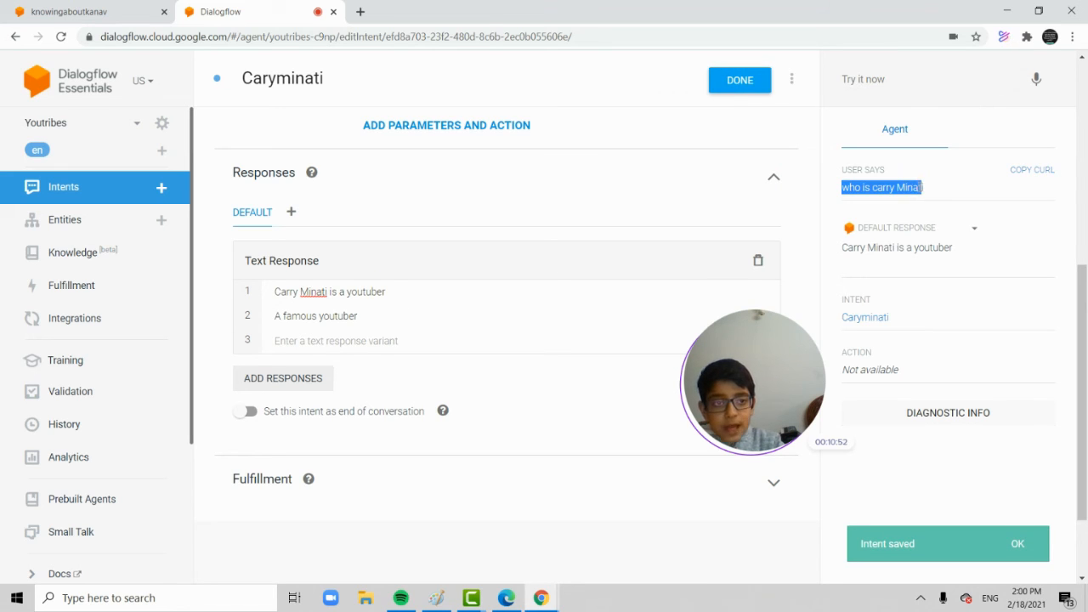
{"action": "left_click", "coordinate": [928, 191]}
{"action": "left_click_drag", "start_coordinate": [925, 189], "coordinate": [849, 186]}
{"action": "key", "text": "ctrl+c"}
{"action": "right_click", "coordinate": [850, 186]}
{"action": "left_click", "coordinate": [851, 199]}
{"action": "left_click", "coordinate": [881, 86]}
{"action": "right_click", "coordinate": [867, 82]}
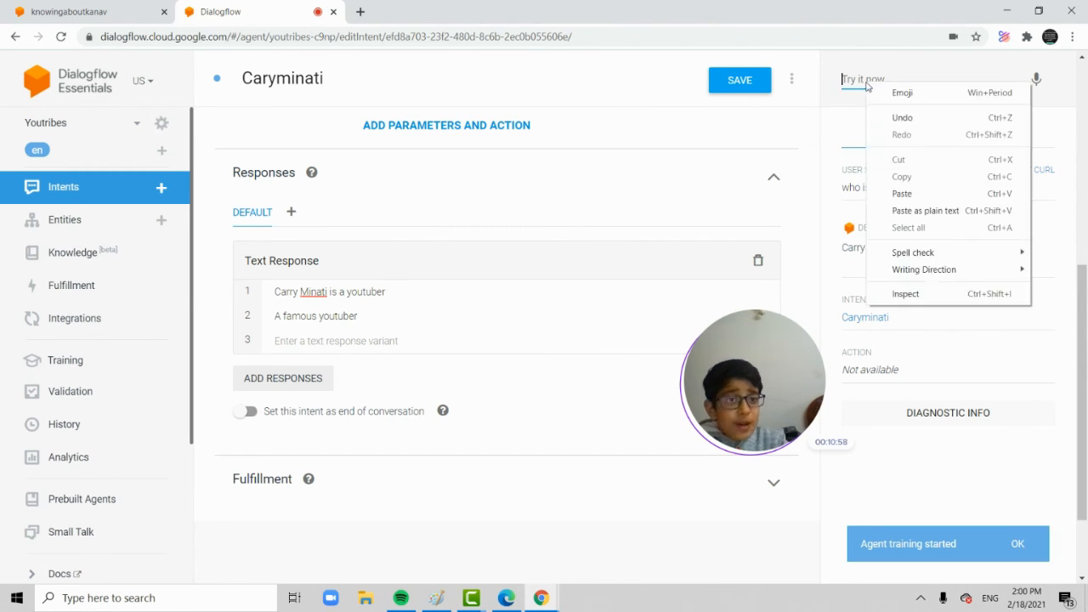
{"action": "left_click", "coordinate": [930, 192]}
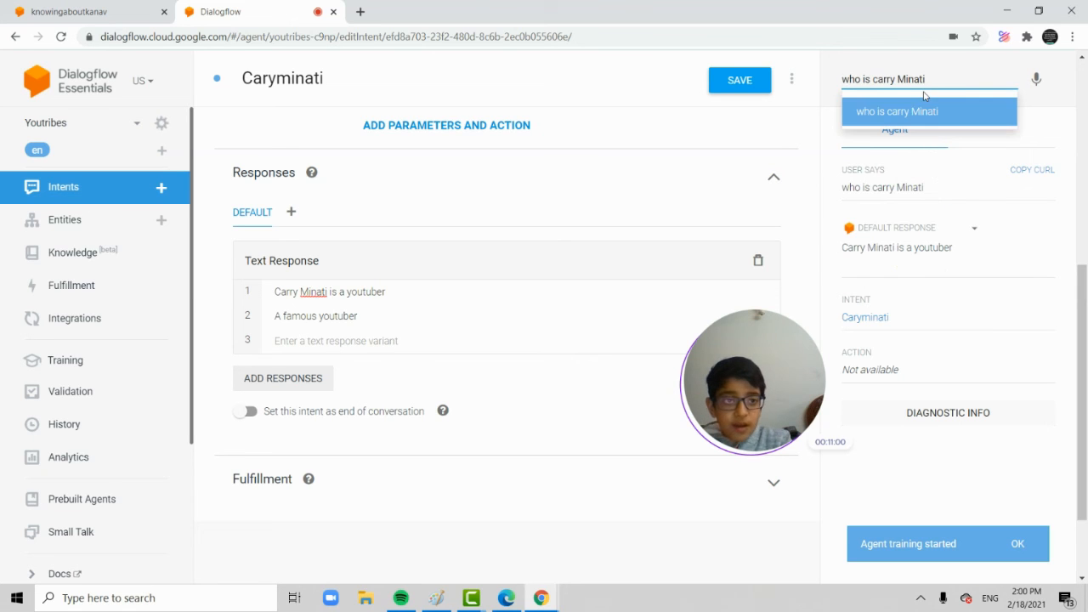
{"action": "key", "text": "Return"}
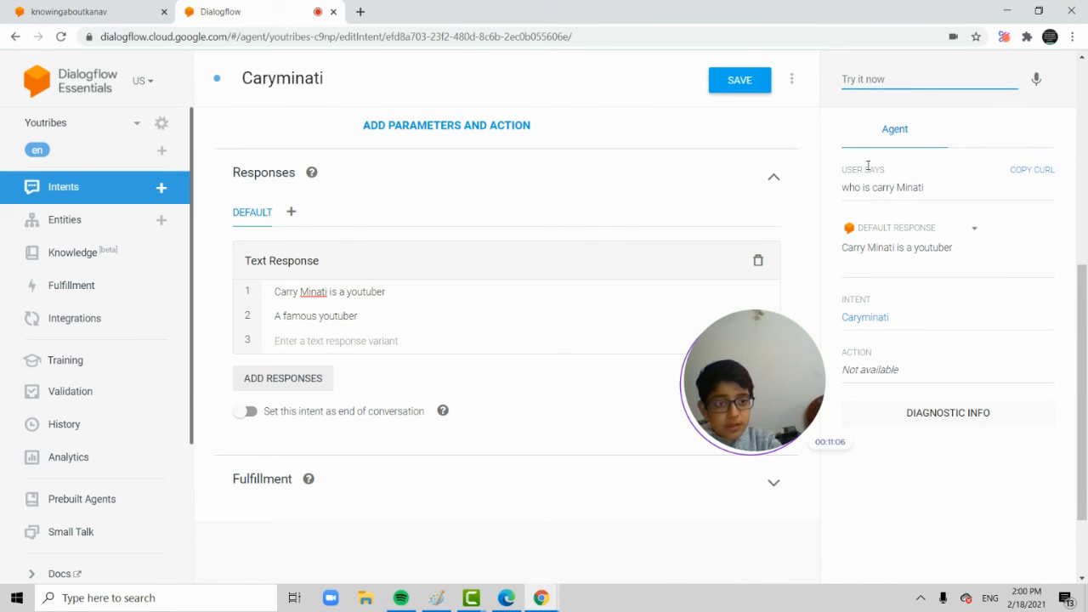
Resubmit the copied query "who is carry Minati" once more to check for a different response variant.
{"action": "left_click", "coordinate": [921, 185]}
{"action": "left_click_drag", "start_coordinate": [926, 189], "coordinate": [850, 203]}
{"action": "triple_click", "coordinate": [843, 189]}
{"action": "right_click", "coordinate": [842, 191]}
{"action": "left_click", "coordinate": [857, 202]}
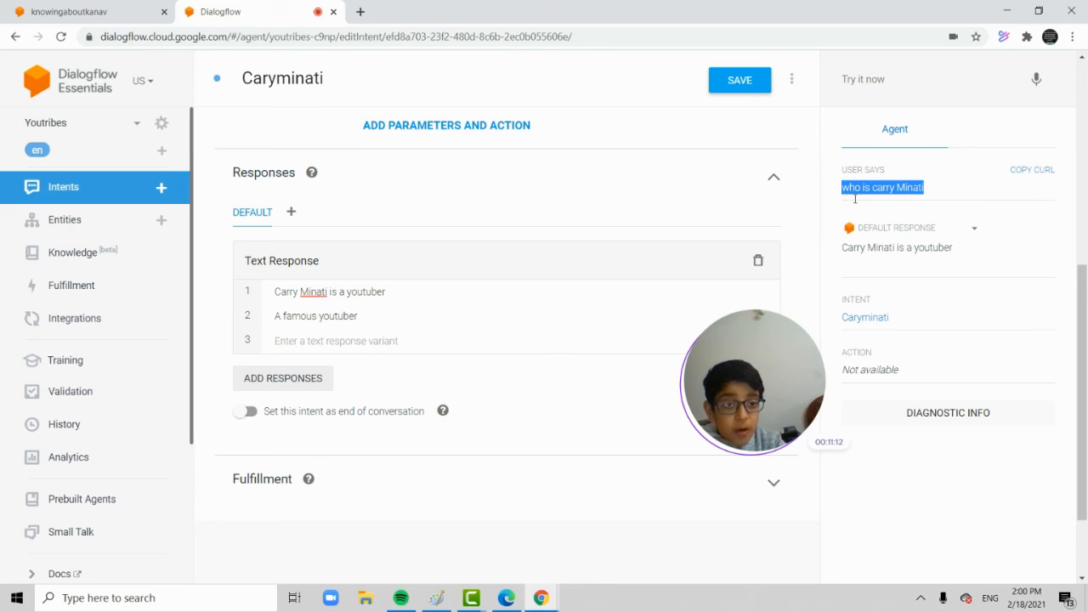
{"action": "left_click", "coordinate": [881, 79]}
{"action": "right_click", "coordinate": [878, 80]}
{"action": "left_click", "coordinate": [905, 191]}
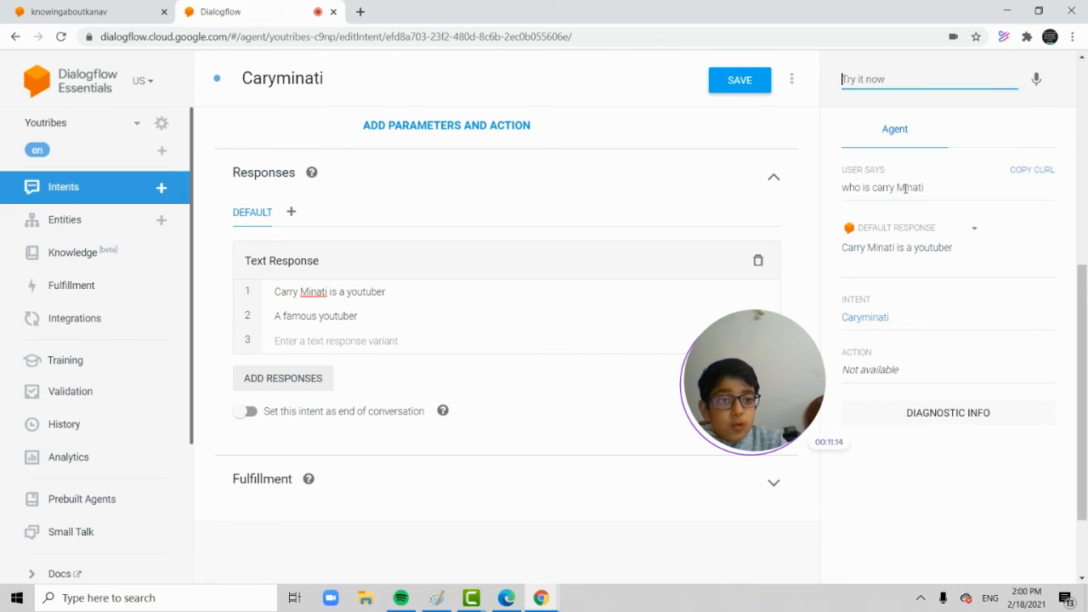
{"action": "key", "text": "Return"}
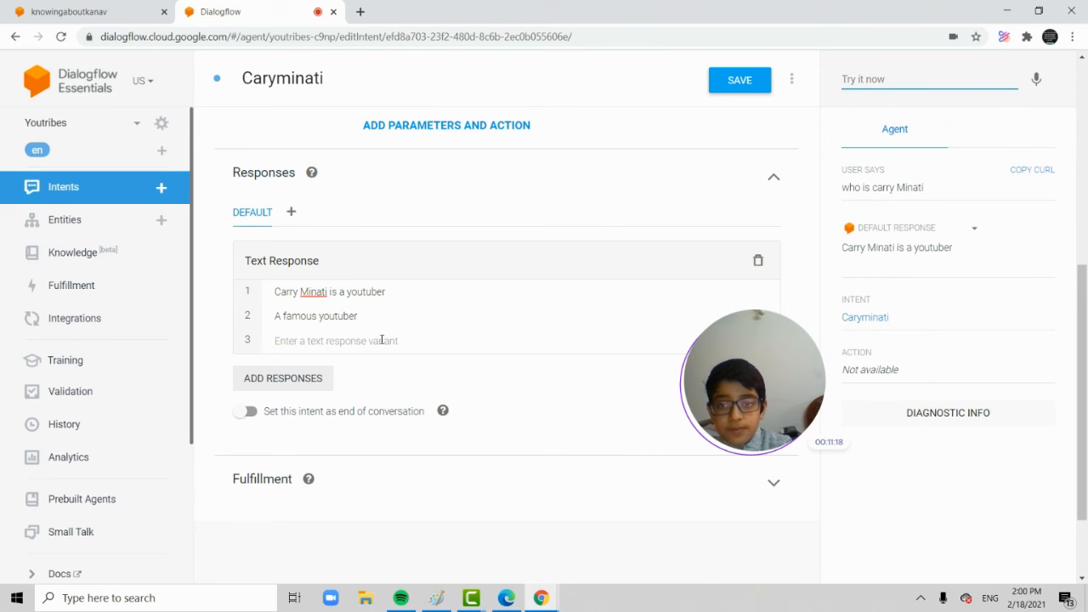
Add the training phrase "Carry Minati s real name" to the Caryminati intent and save the intent.
{"action": "scroll", "coordinate": [383, 339], "scroll_direction": "up", "scroll_amount": 4}
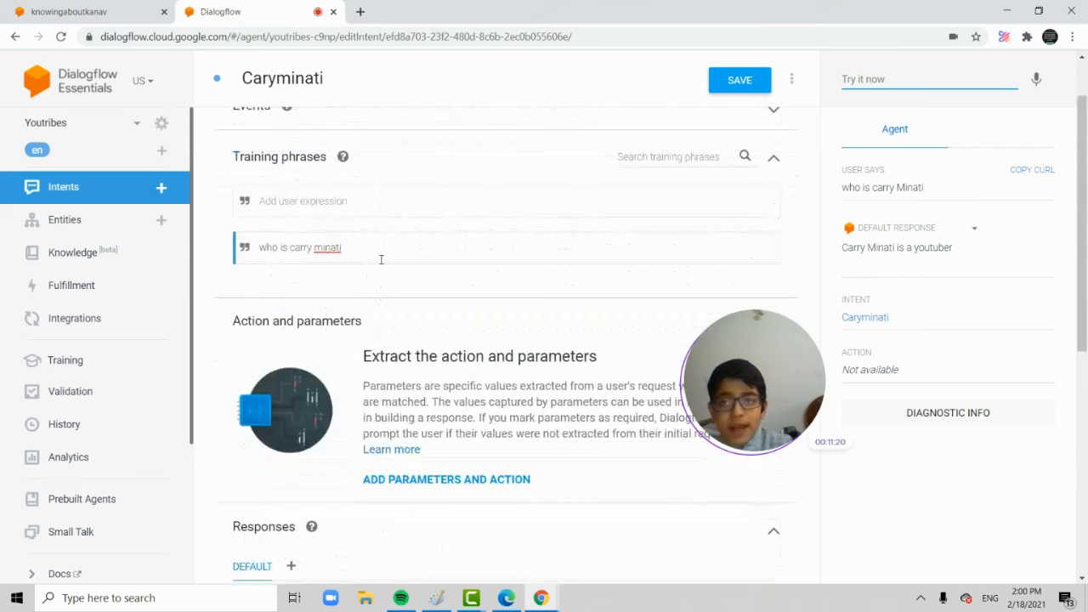
{"action": "left_click", "coordinate": [396, 244]}
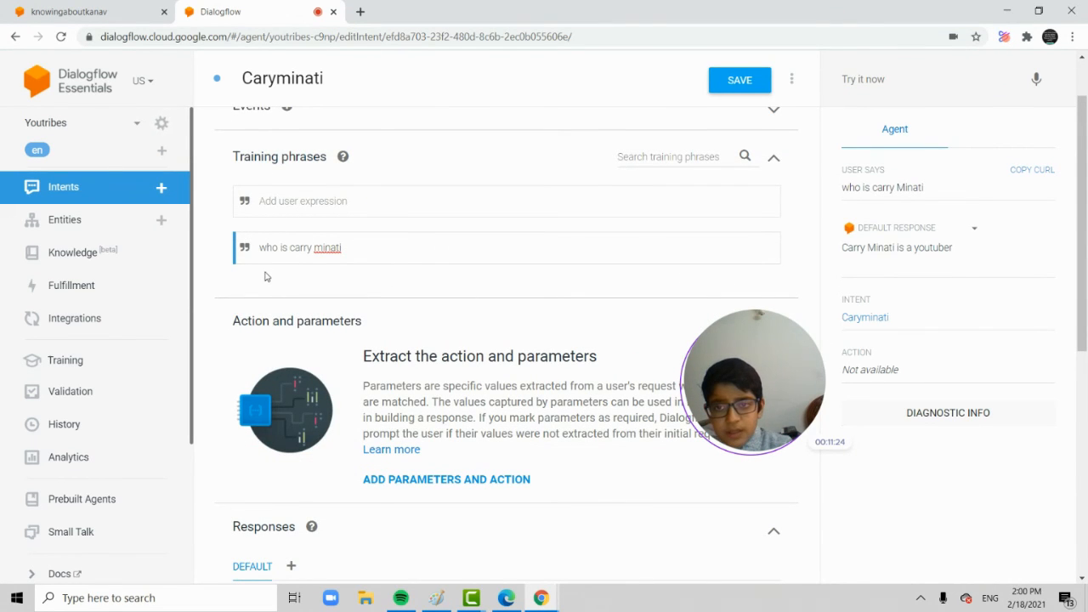
{"action": "left_click", "coordinate": [322, 196]}
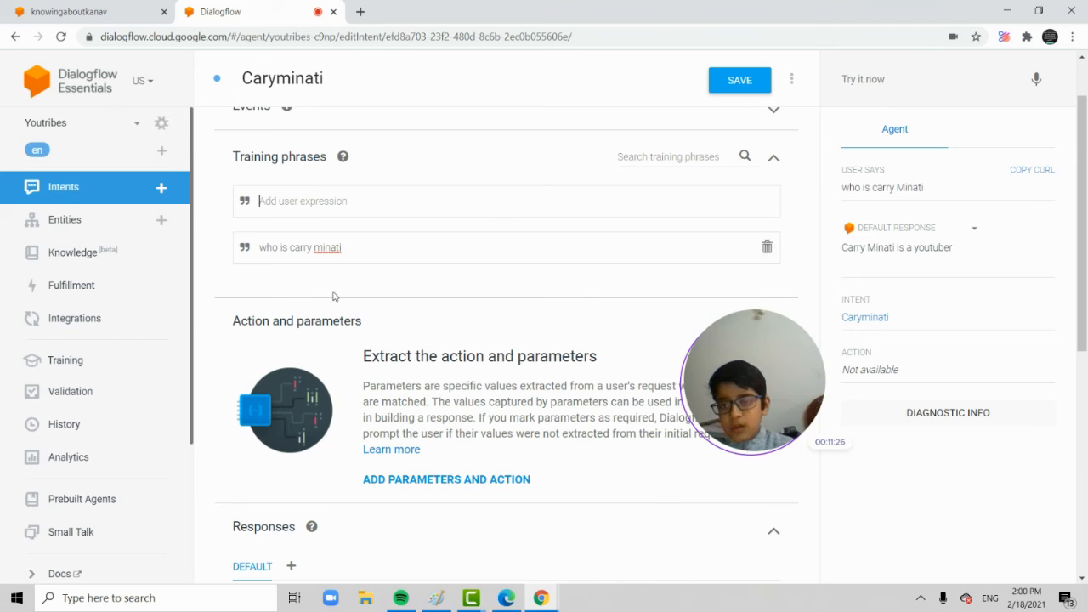
{"action": "left_click", "coordinate": [646, 251]}
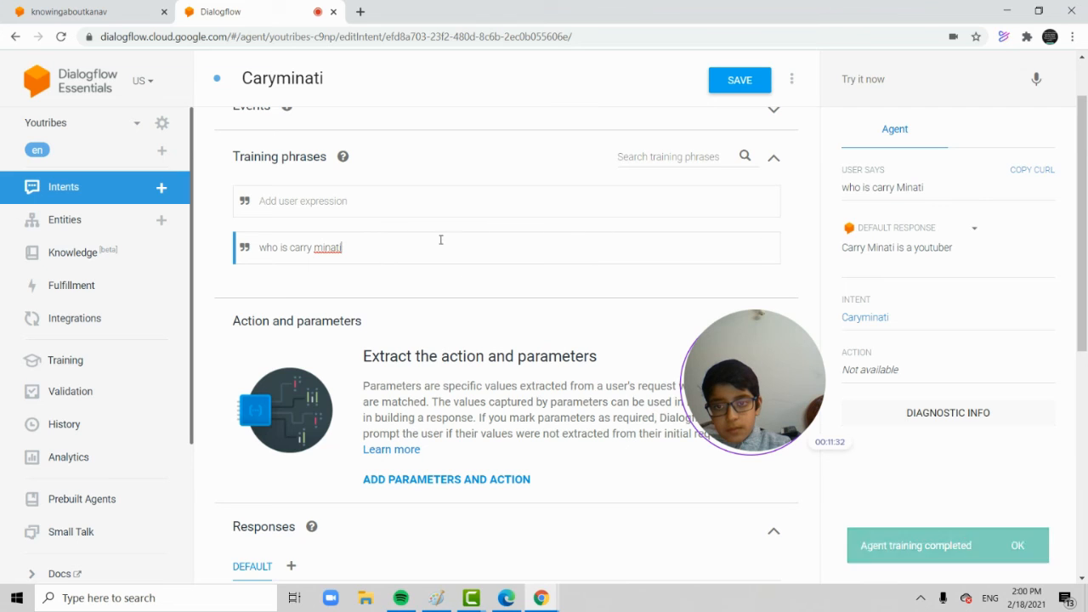
{"action": "left_click", "coordinate": [411, 209]}
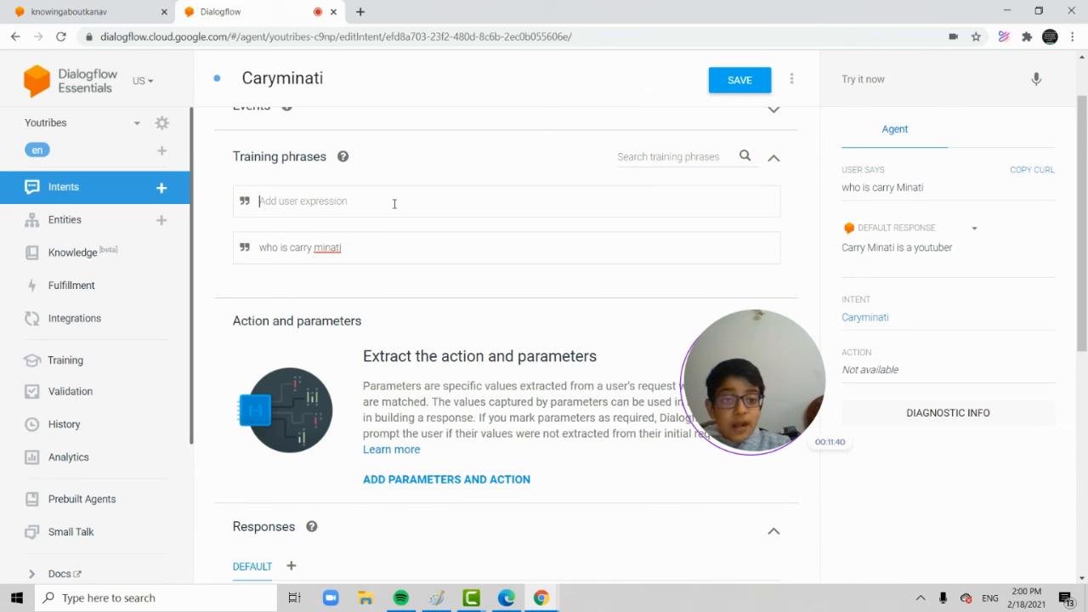
{"action": "type", "text": "Carry Minati s"}
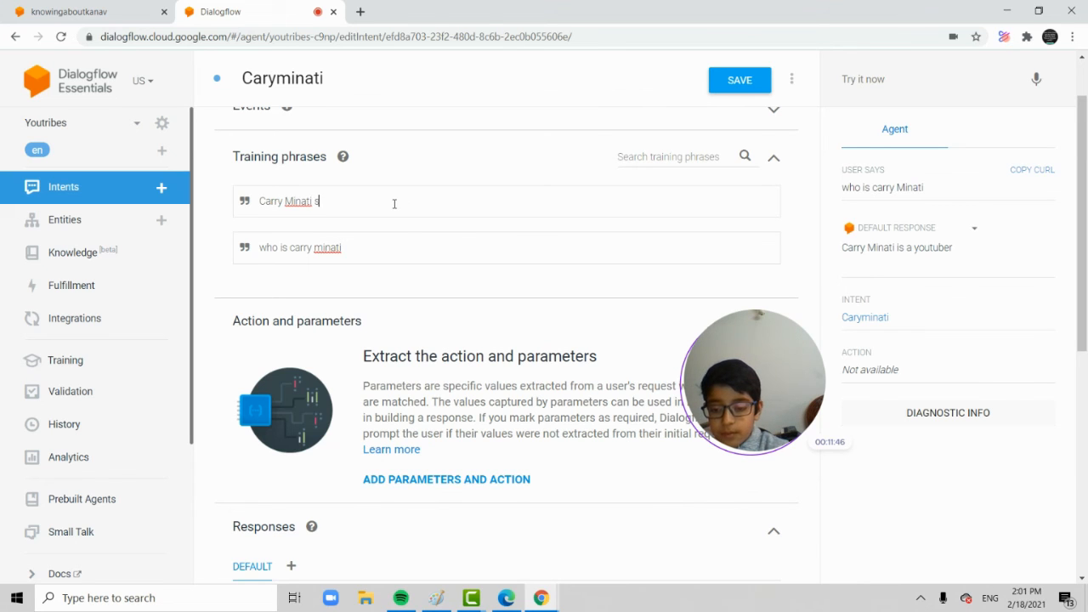
{"action": "type", "text": " rea"}
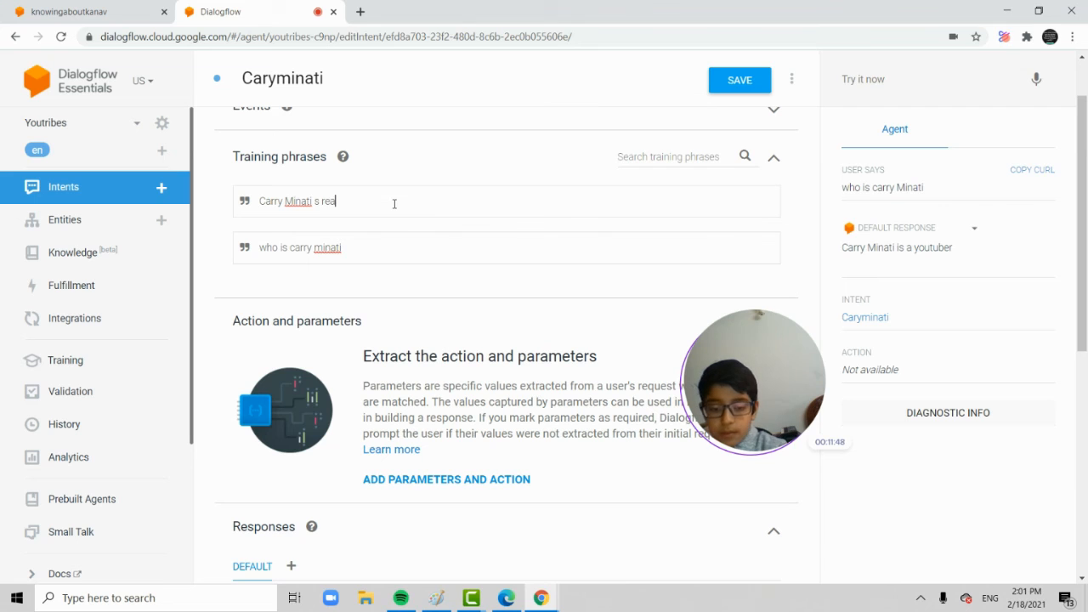
{"action": "type", "text": "l name"}
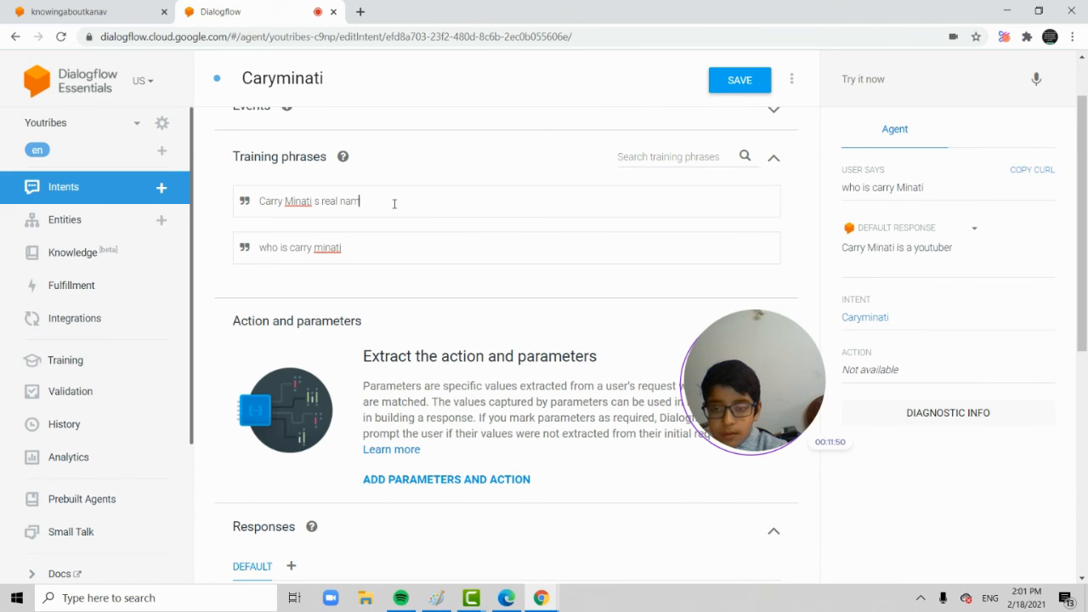
{"action": "left_click", "coordinate": [736, 80]}
{"action": "scroll", "coordinate": [372, 160], "scroll_direction": "down", "scroll_amount": 3}
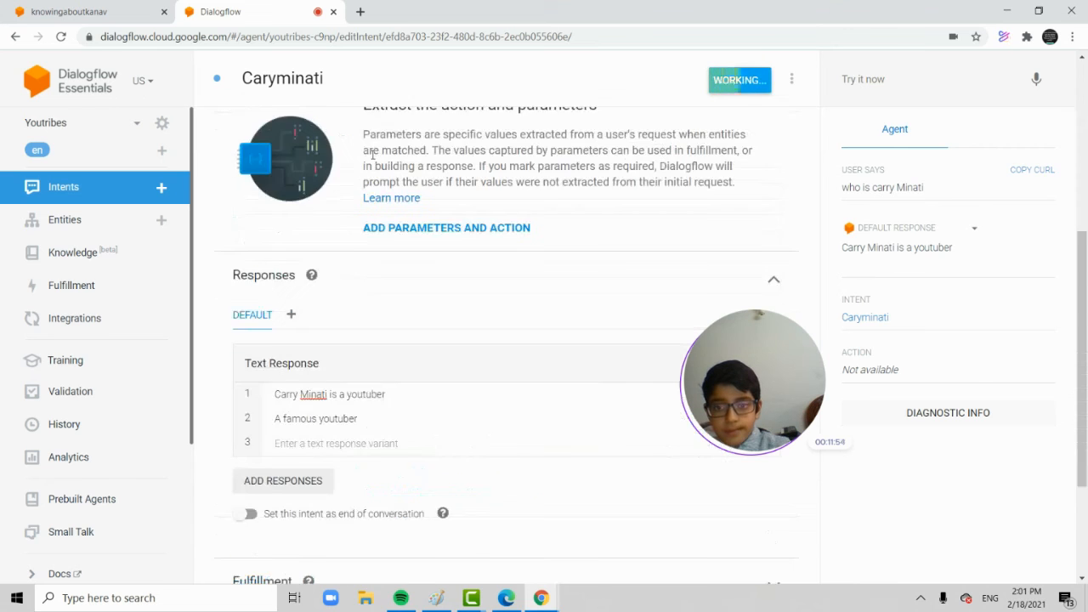
{"action": "left_click_drag", "start_coordinate": [359, 380], "coordinate": [277, 379]}
{"action": "key", "text": "BackSpace"}
{"action": "type", "text": "Ajay"}
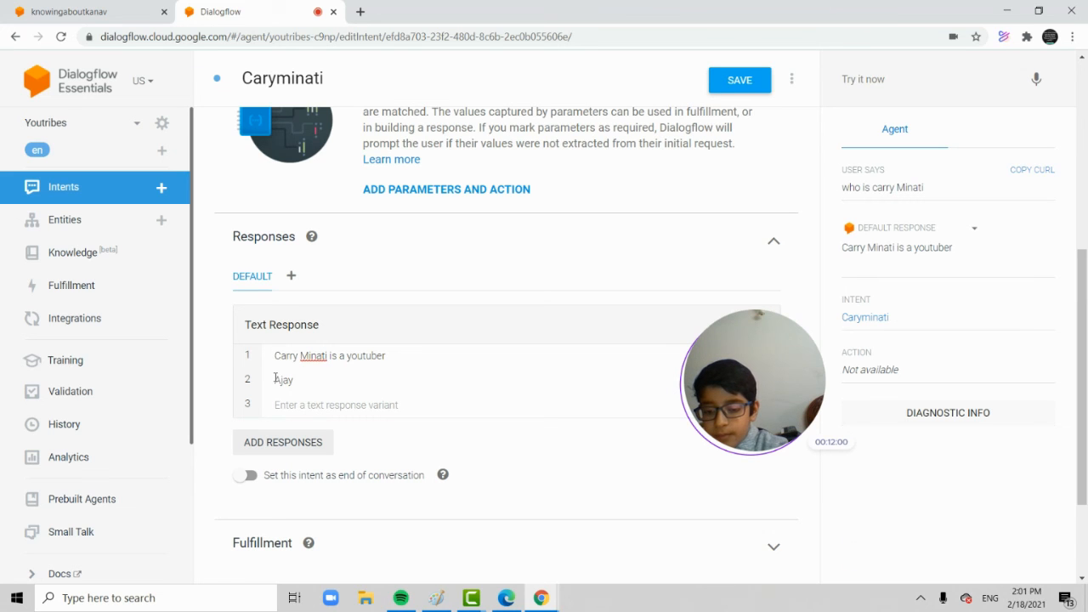
{"action": "type", "text": " Negar"}
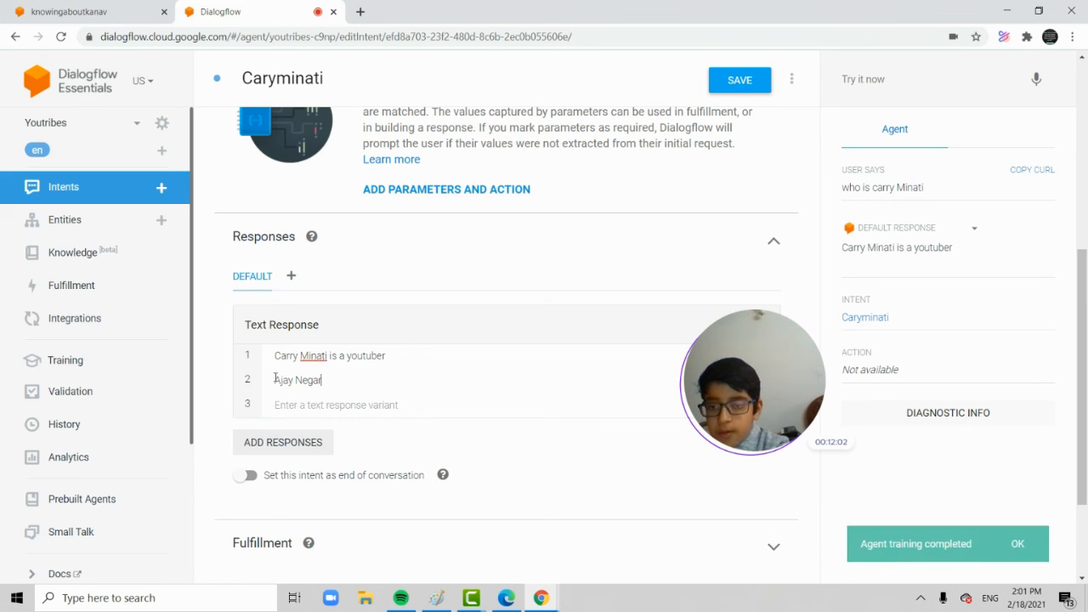
{"action": "scroll", "coordinate": [468, 263], "scroll_direction": "up", "scroll_amount": 1}
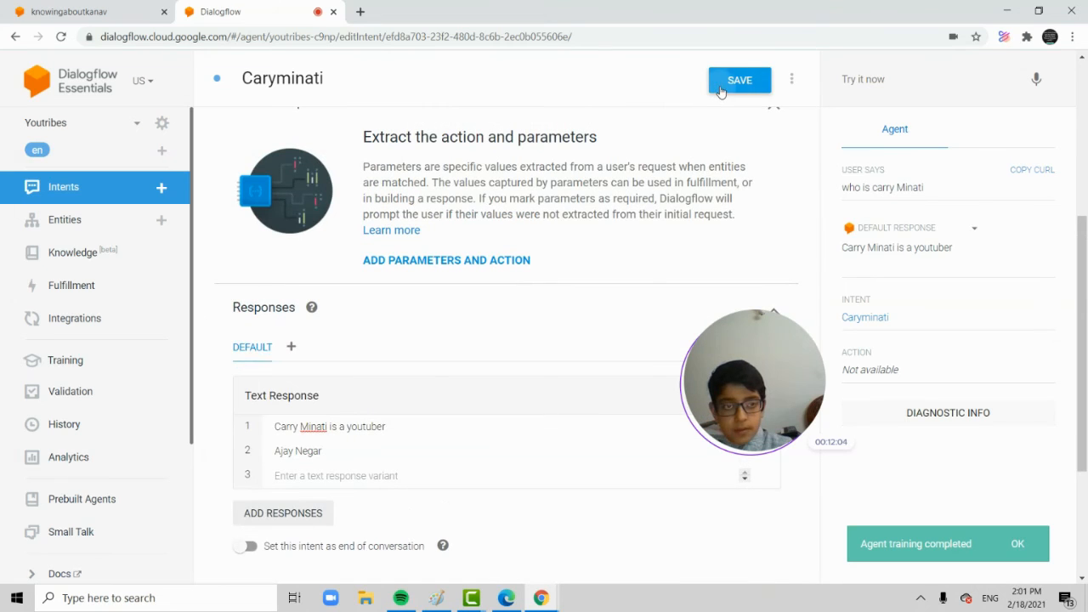
{"action": "left_click", "coordinate": [719, 90]}
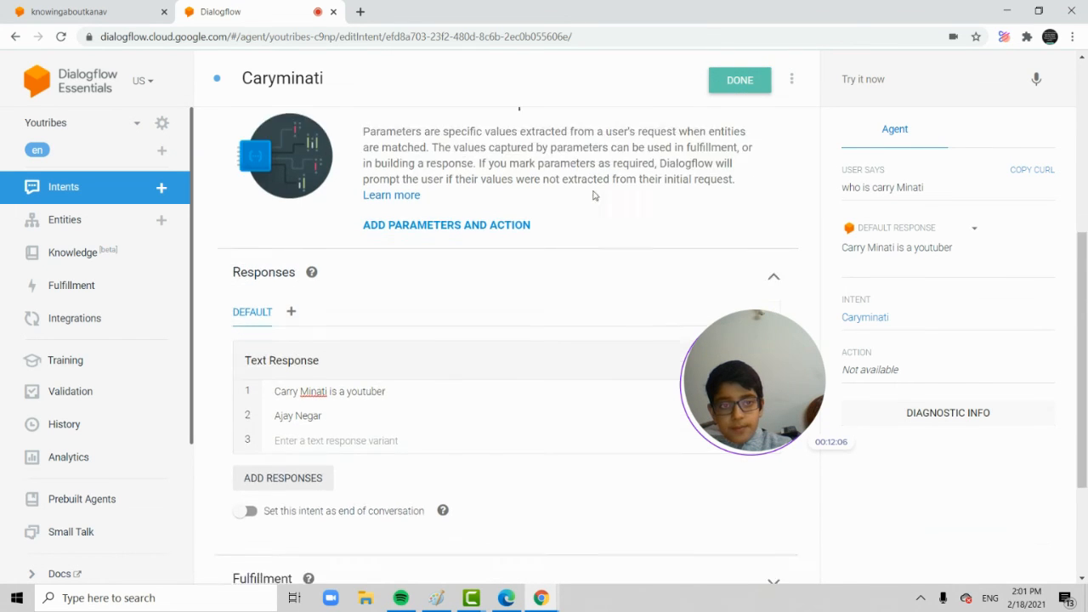
{"action": "scroll", "coordinate": [323, 340], "scroll_direction": "up", "scroll_amount": 5}
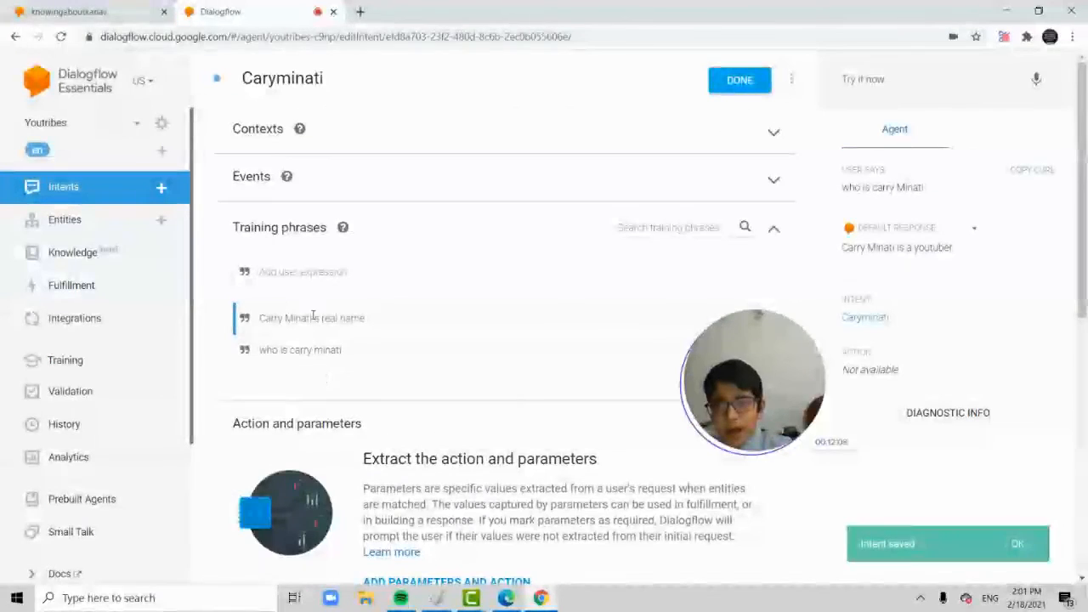
{"action": "mouse_move", "coordinate": [356, 352]}
{"action": "left_mouse_down"}
{"action": "mouse_move", "coordinate": [255, 357]}
{"action": "mouse_move", "coordinate": [274, 357]}
{"action": "left_mouse_up"}
{"action": "right_click", "coordinate": [274, 357]}
{"action": "left_click", "coordinate": [261, 357]}
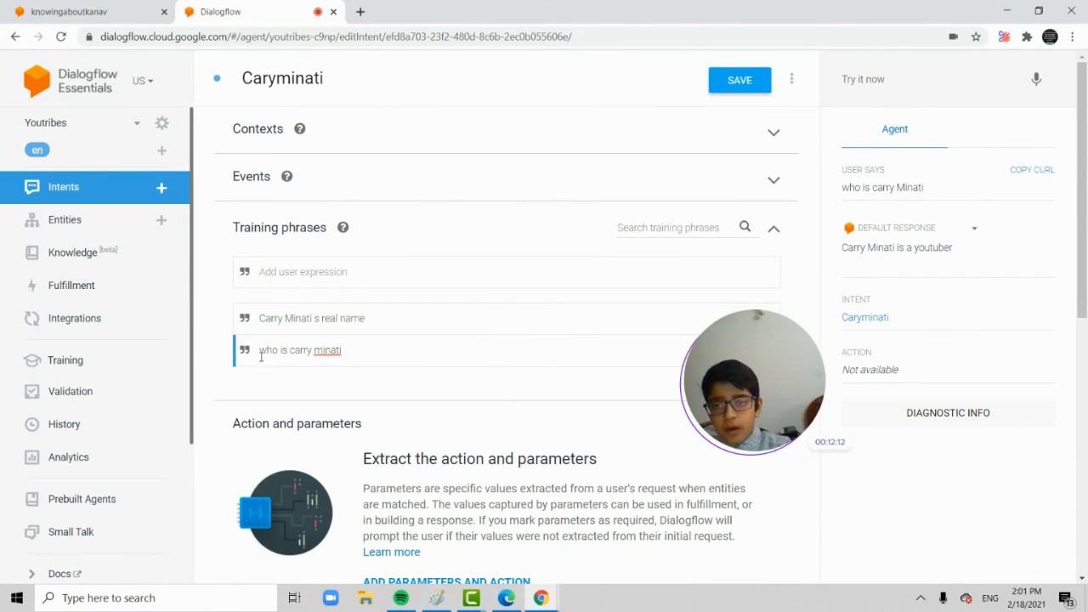
{"action": "left_click_drag", "start_coordinate": [263, 355], "coordinate": [345, 352]}
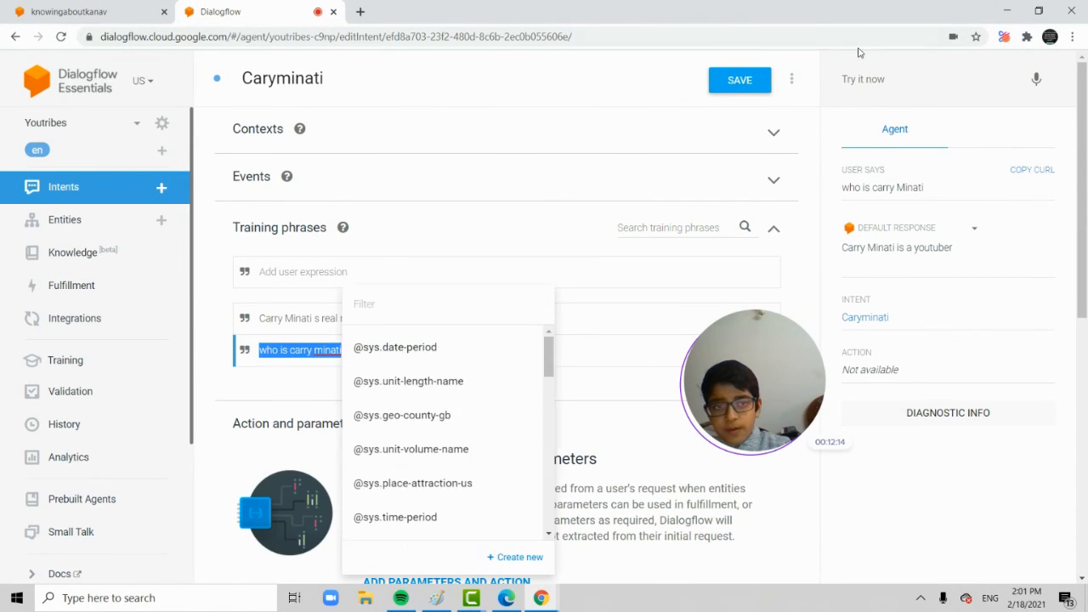
{"action": "left_click", "coordinate": [922, 187]}
{"action": "left_click_drag", "start_coordinate": [932, 187], "coordinate": [903, 187]}
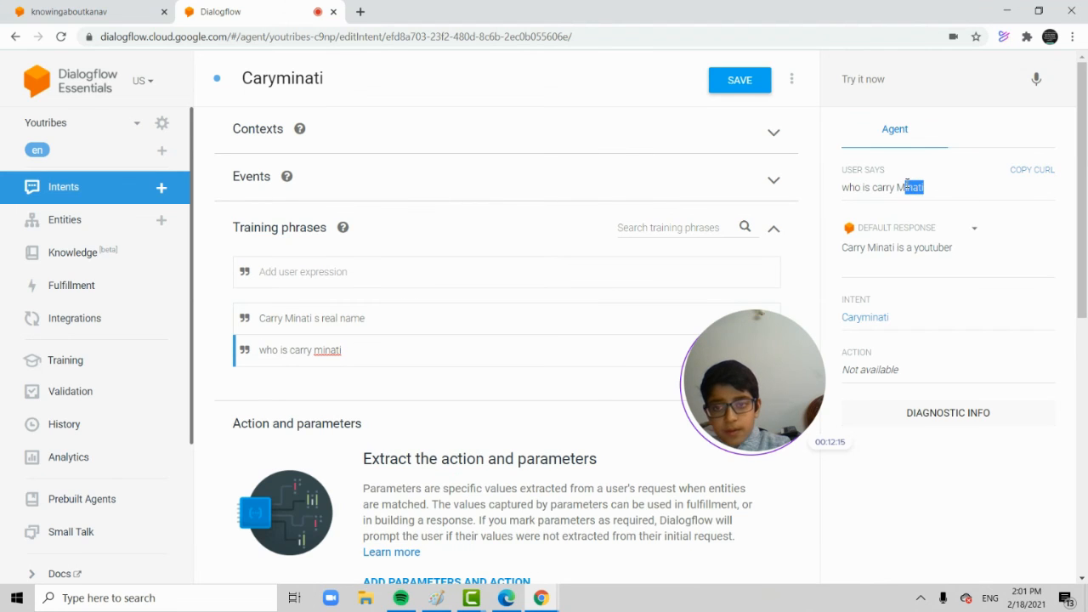
{"action": "left_click_drag", "start_coordinate": [403, 326], "coordinate": [262, 318]}
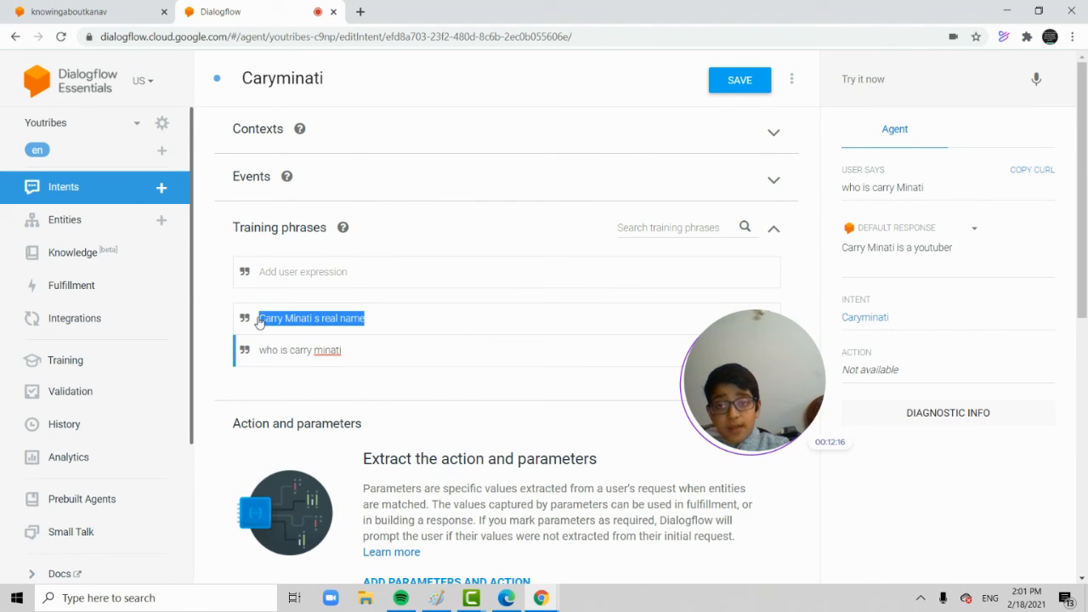
{"action": "right_click", "coordinate": [270, 315]}
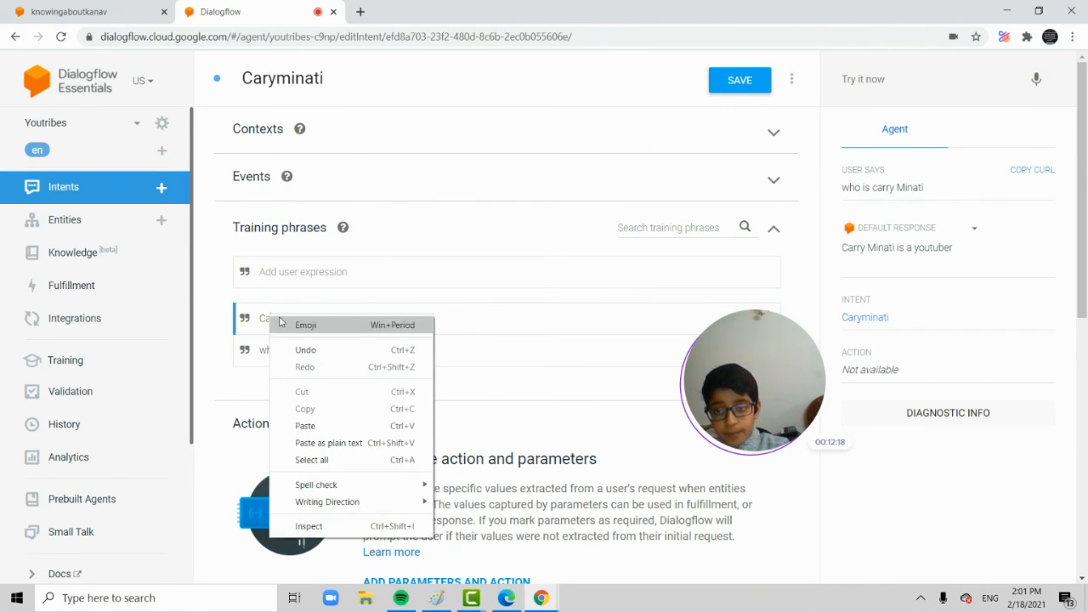
Test the agent in the simulator with the query "carry minati s real name".
{"action": "left_click", "coordinate": [898, 77]}
{"action": "type", "text": "carr"}
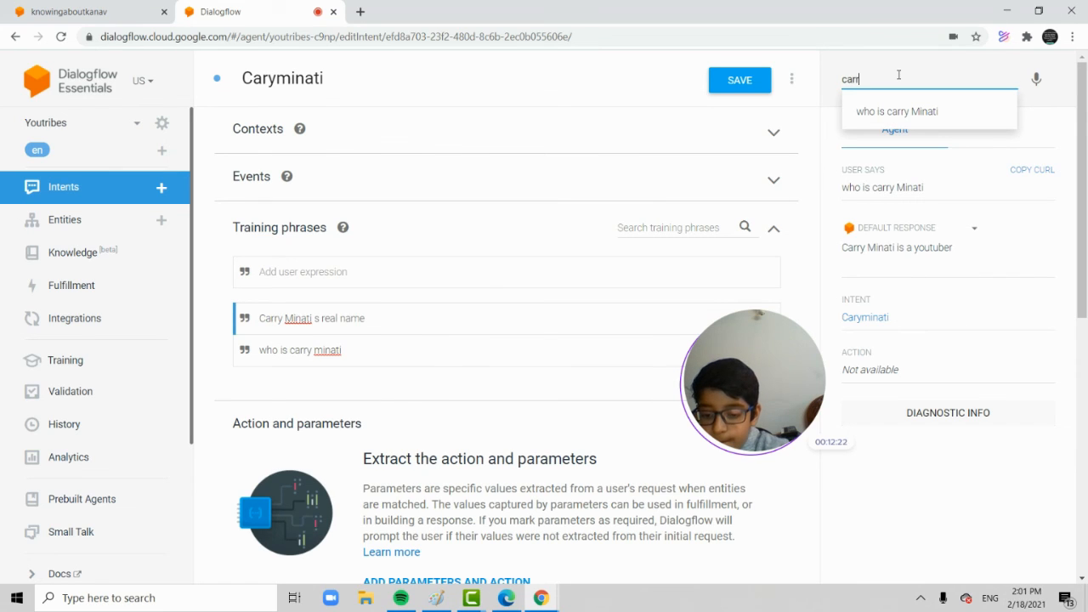
{"action": "type", "text": "y minatu"}
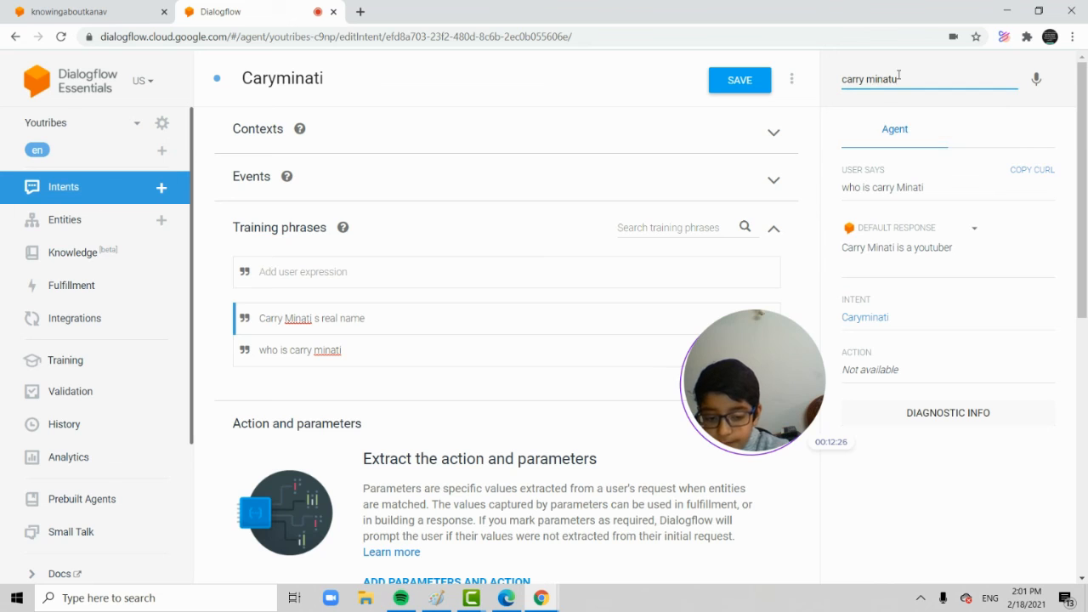
{"action": "key", "text": "BackSpace"}
{"action": "type", "text": "i s rea"}
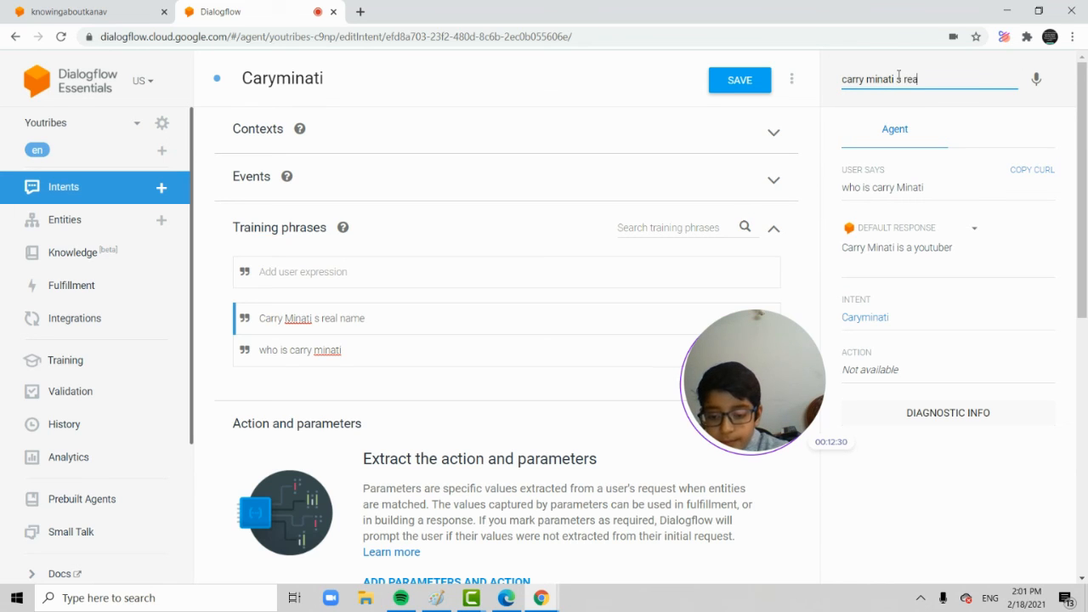
{"action": "type", "text": "l name"}
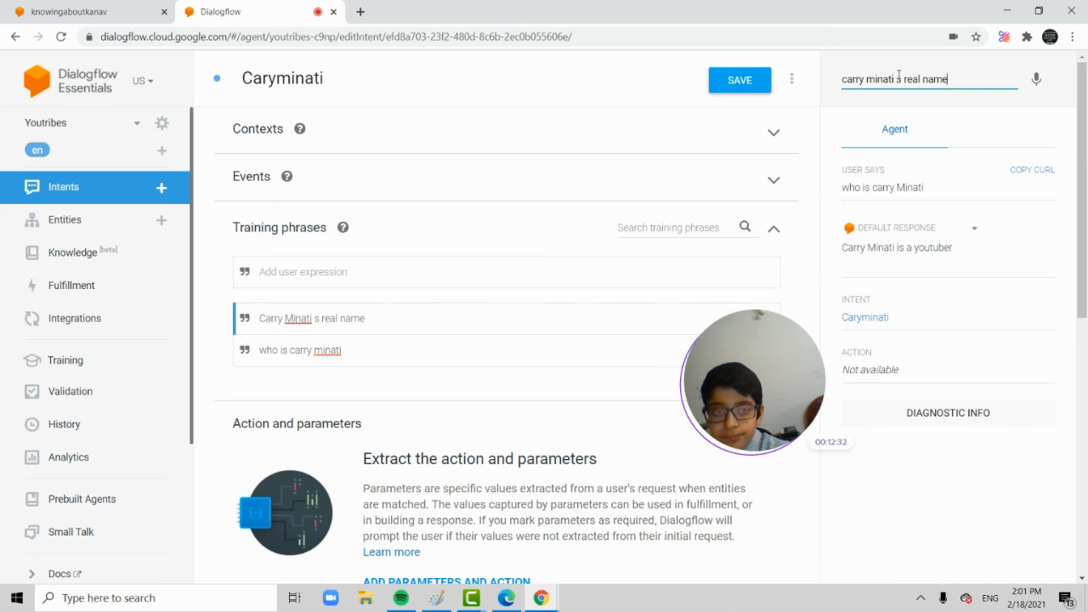
{"action": "key", "text": "Return"}
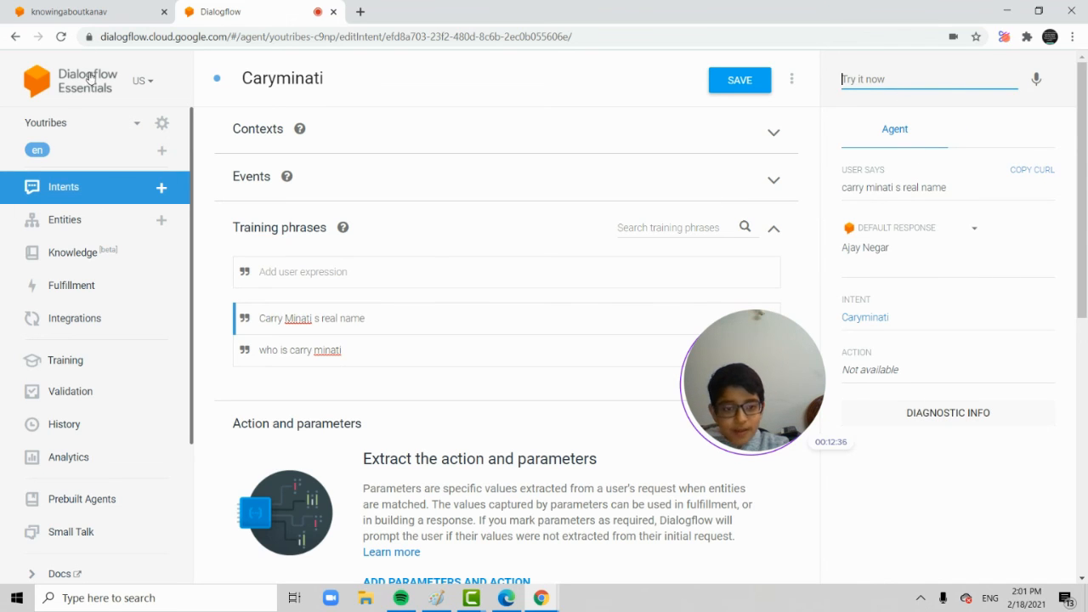
Review the intent's responses and training phrases, and test the agent again with the suggested query "who is carry Minati".
{"action": "scroll", "coordinate": [178, 156], "scroll_direction": "down", "scroll_amount": 3}
{"action": "scroll", "coordinate": [303, 182], "scroll_direction": "down", "scroll_amount": 6}
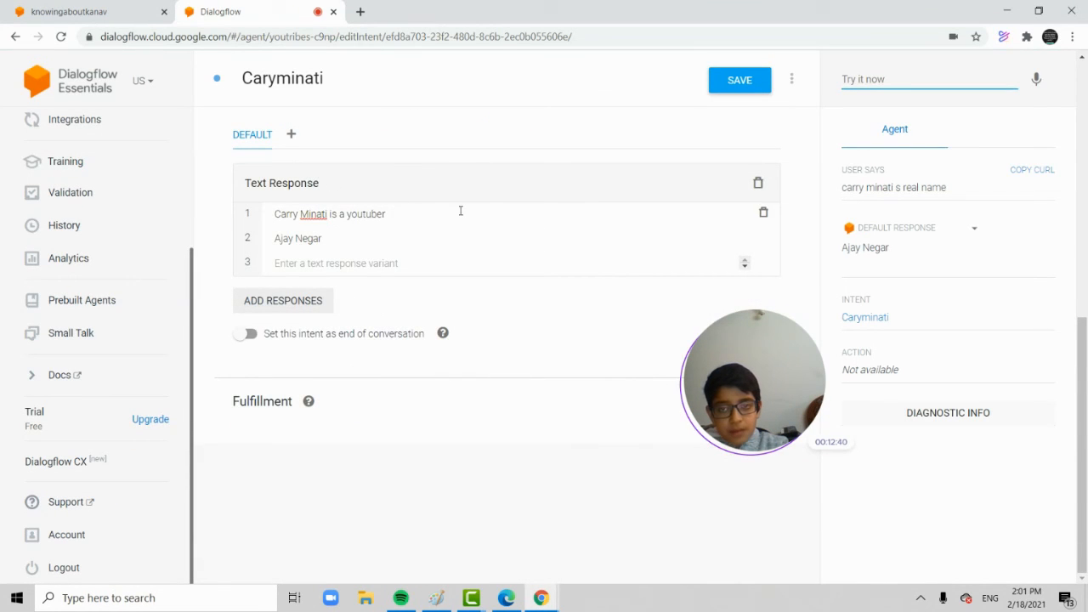
{"action": "scroll", "coordinate": [459, 216], "scroll_direction": "up", "scroll_amount": 2}
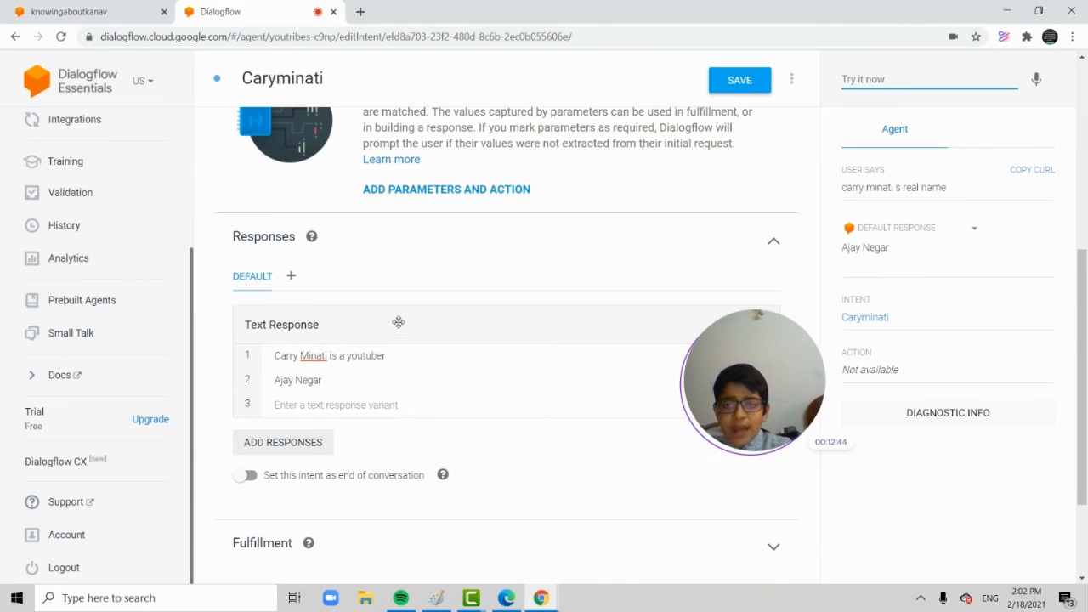
{"action": "scroll", "coordinate": [398, 326], "scroll_direction": "up", "scroll_amount": 5}
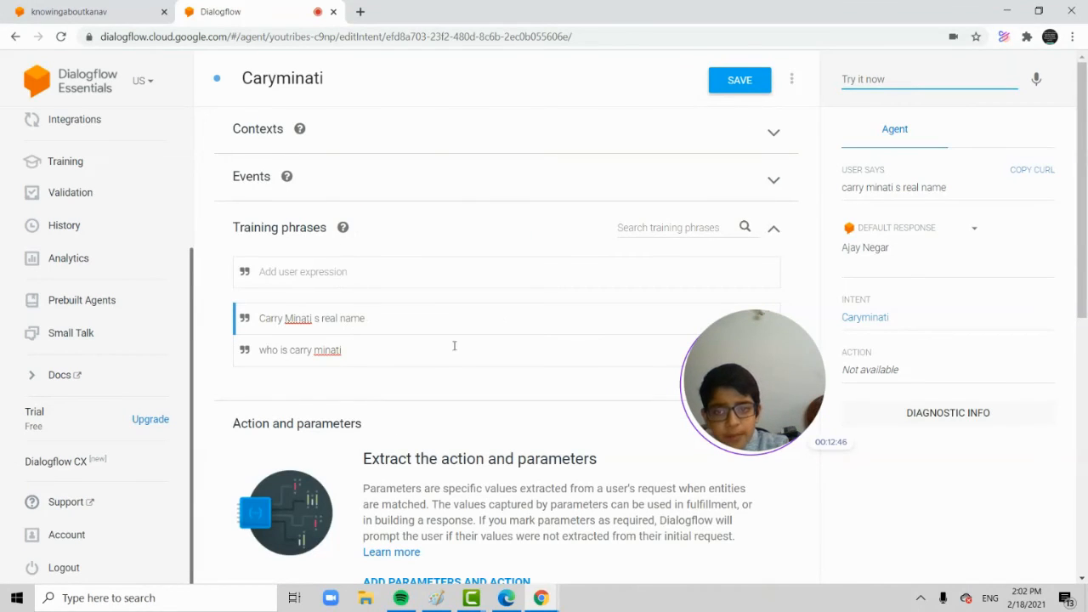
{"action": "type", "text": "w"}
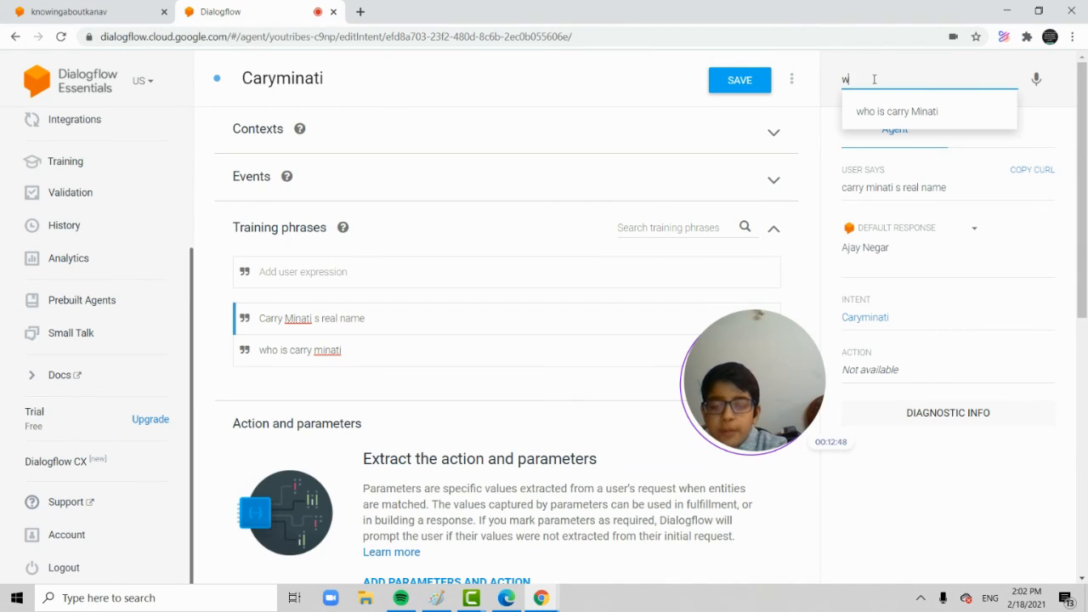
{"action": "type", "text": "ho is carry minat"}
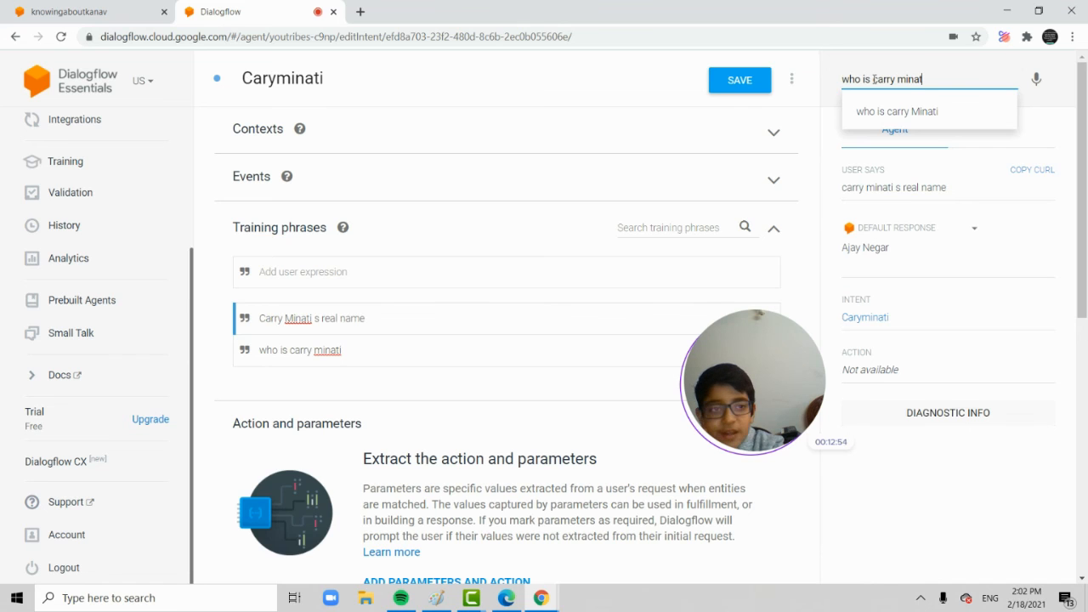
{"action": "left_click", "coordinate": [905, 120]}
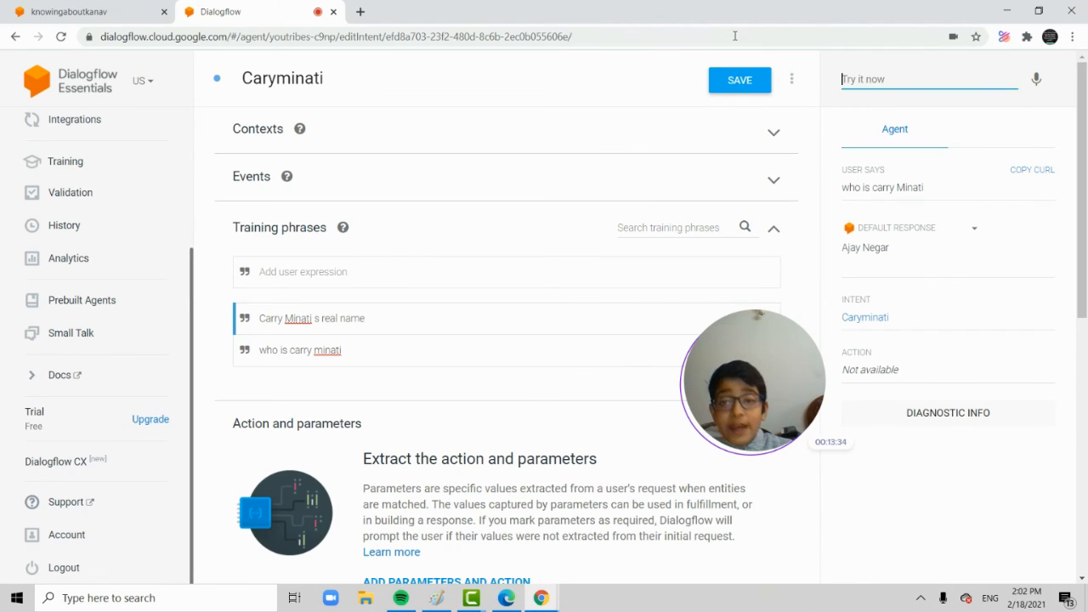
Replace the training phrase "Carry Minati s real name" with "who carry minati is" and save the intent.
{"action": "left_click_drag", "start_coordinate": [368, 323], "coordinate": [206, 321]}
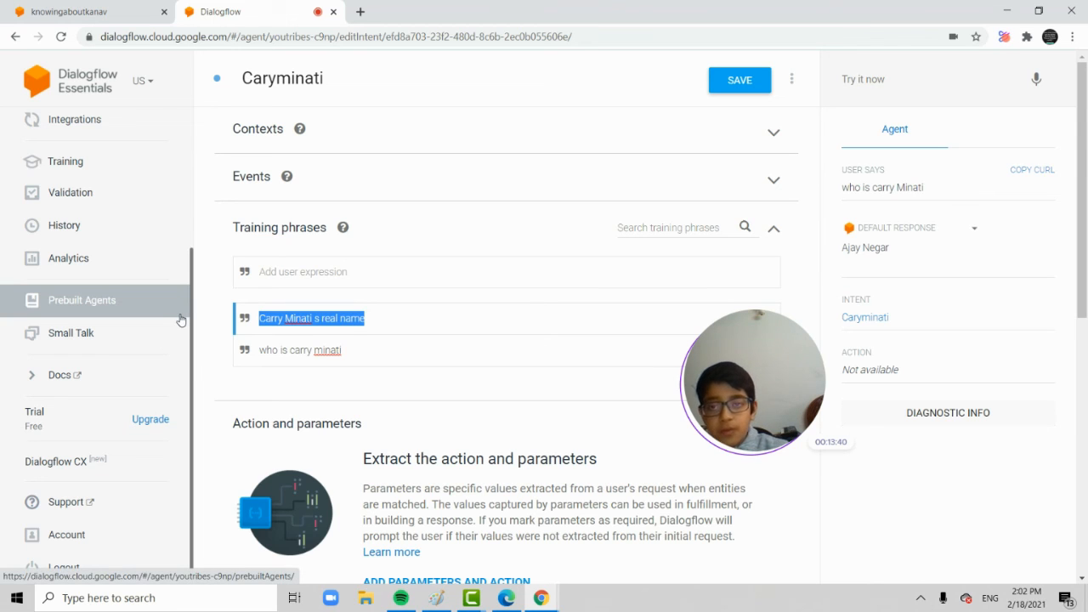
{"action": "type", "text": "who "}
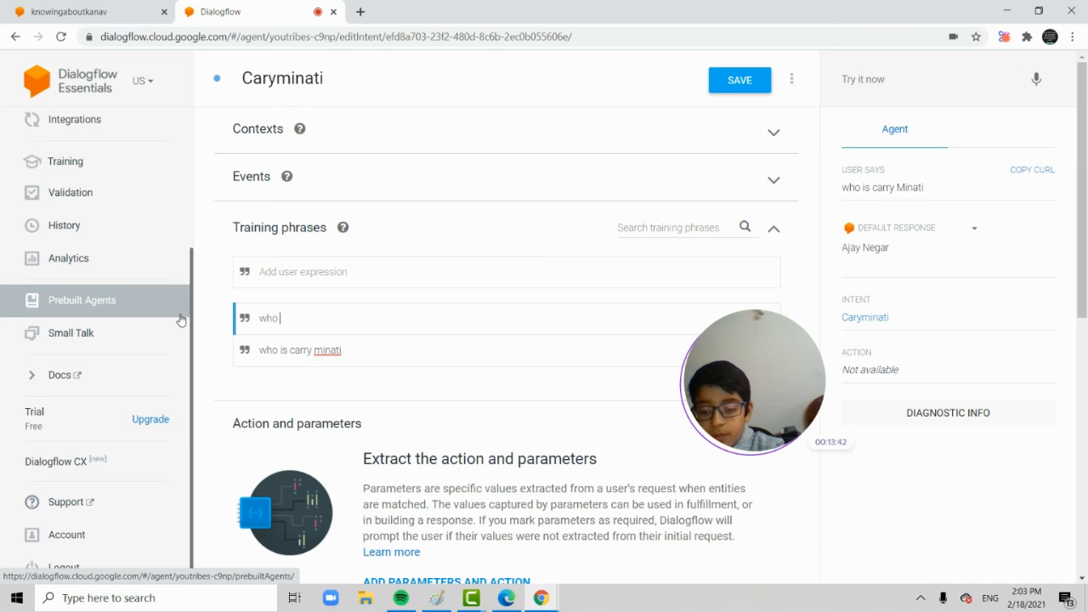
{"action": "type", "text": "carry m"}
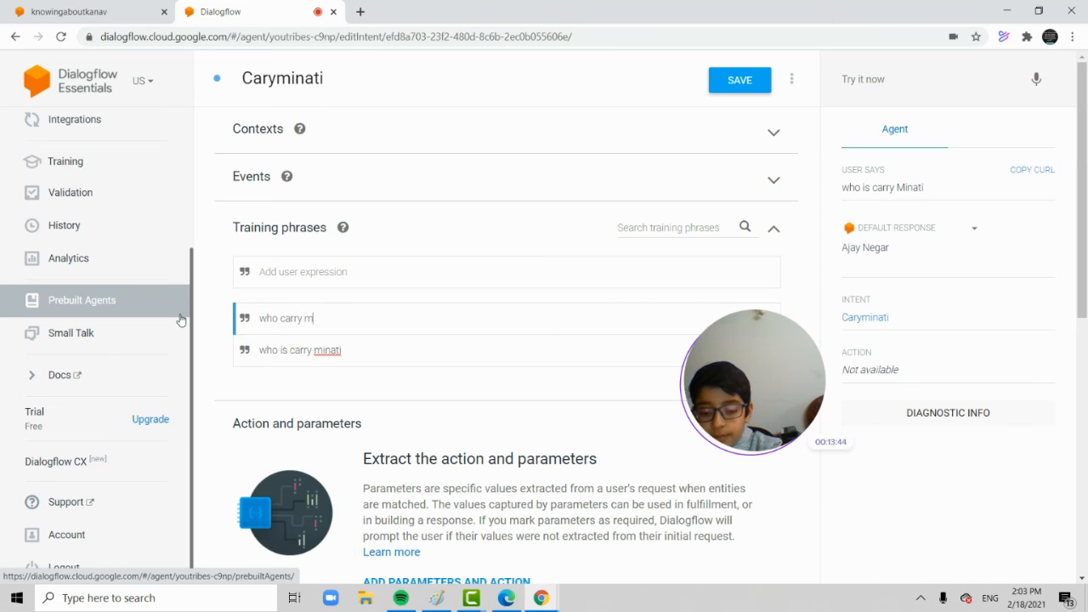
{"action": "type", "text": "inati "}
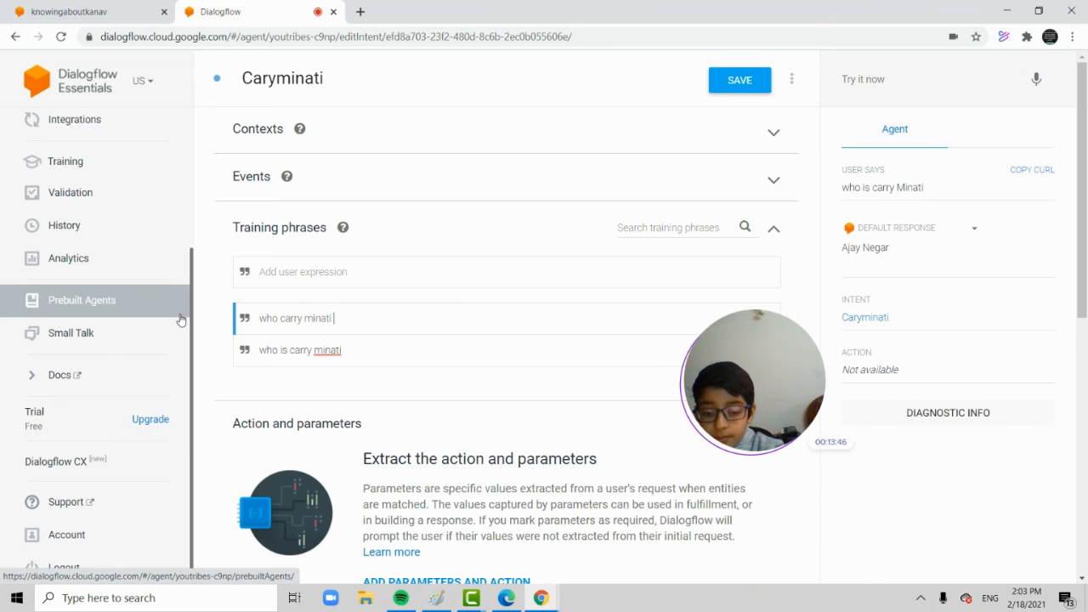
{"action": "type", "text": "is"}
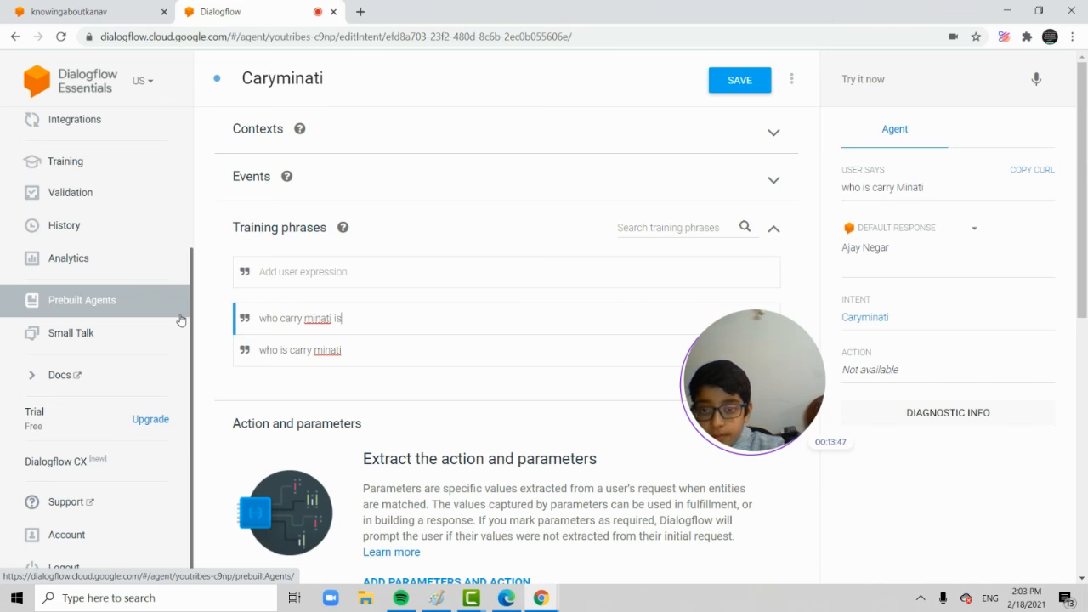
{"action": "left_click", "coordinate": [739, 80]}
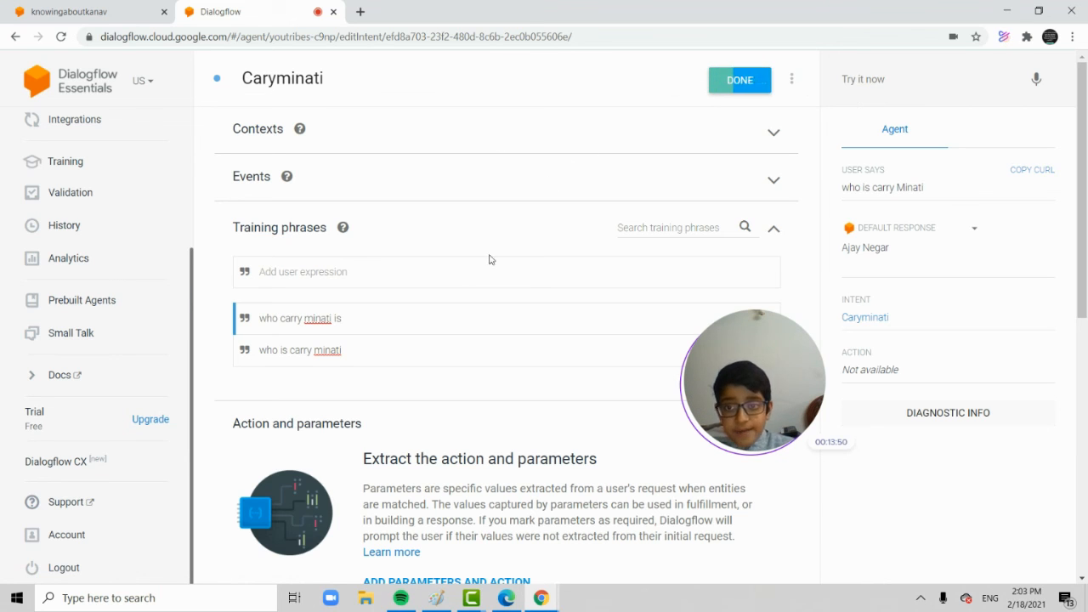